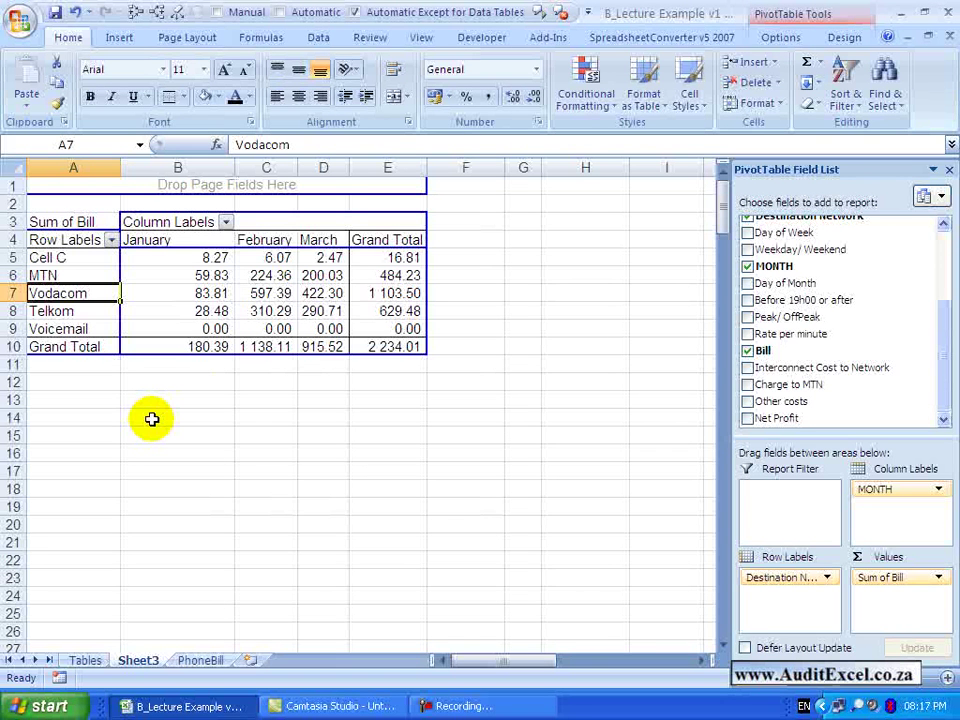
# Step: Group the Cell C, MTN and Vodacom rows as Group1 under a new Destination Network2 field
pyautogui.moveTo(165, 298)
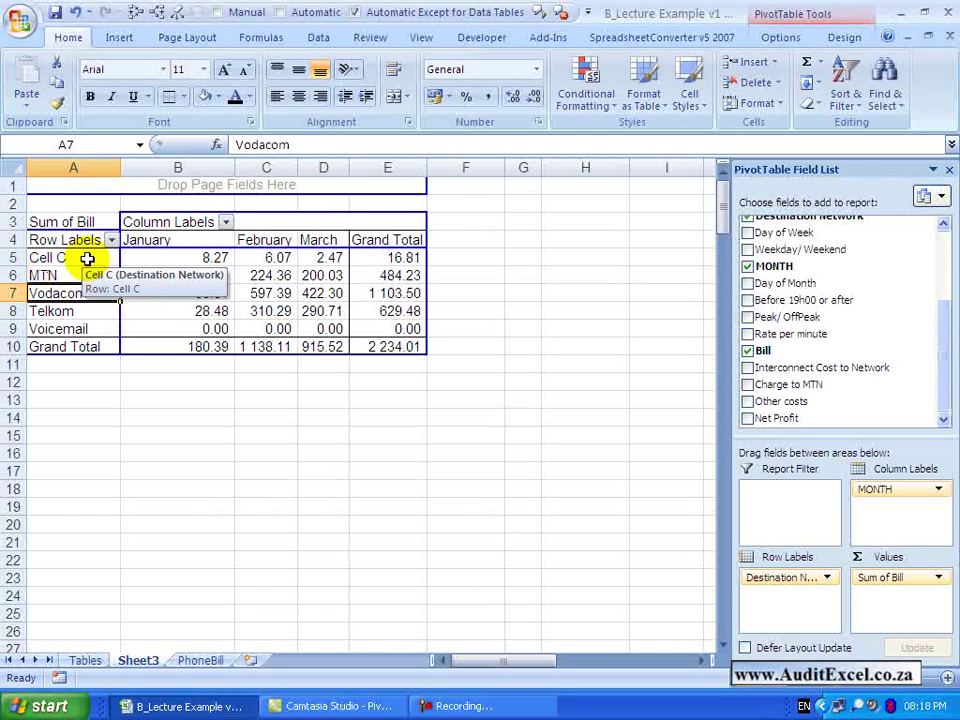
pyautogui.moveTo(87, 259); pyautogui.dragTo(81, 286)
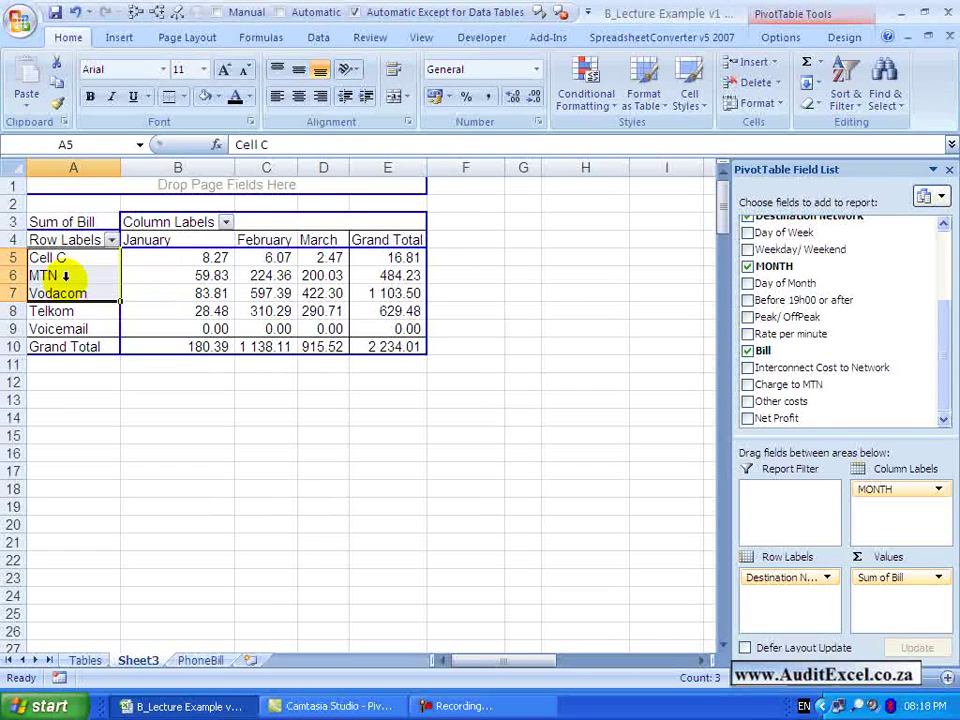
pyautogui.rightClick(60, 257)
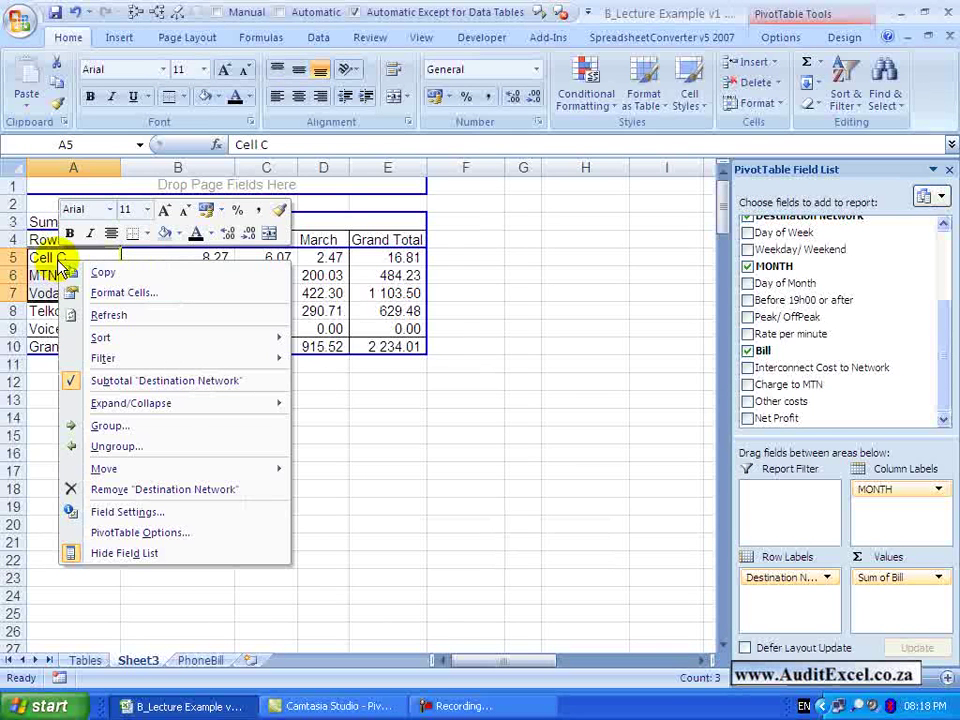
pyautogui.click(115, 427)
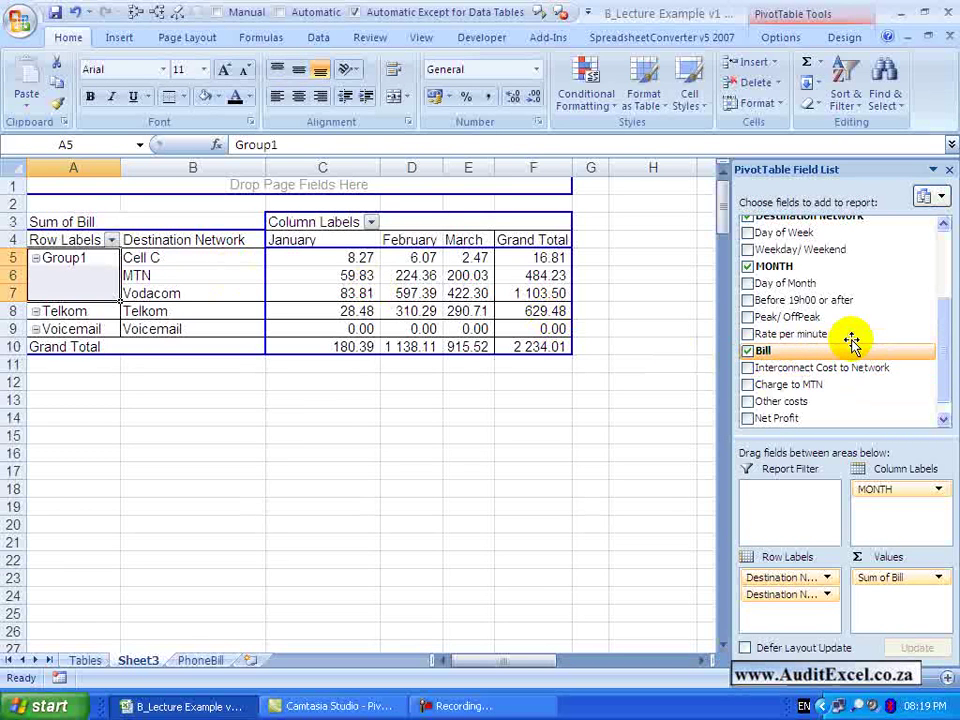
pyautogui.click(943, 419)
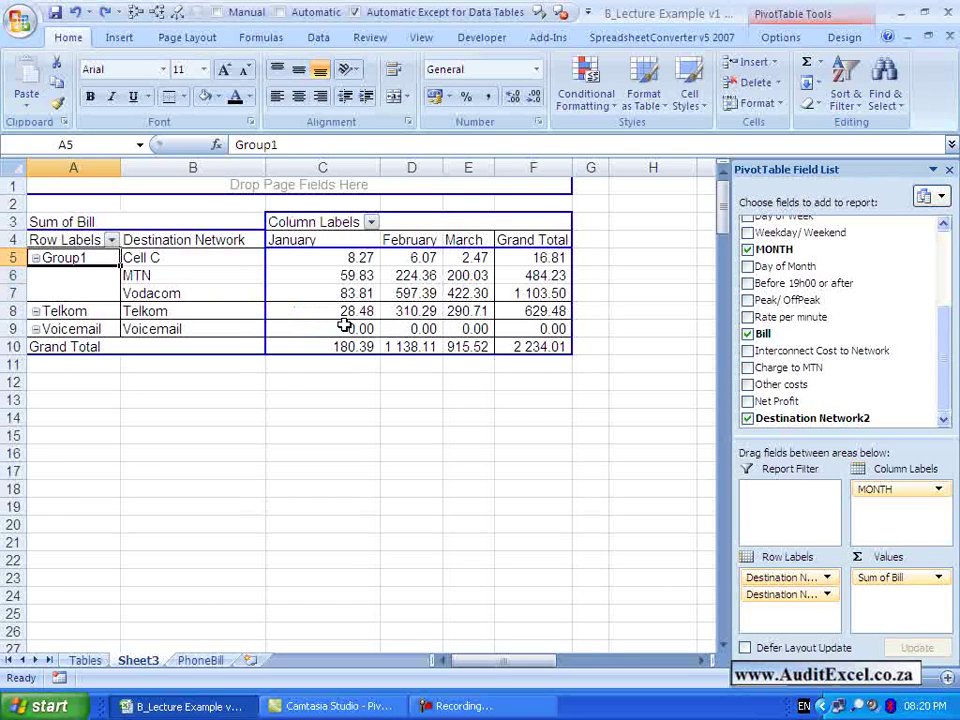
pyautogui.click(100, 258)
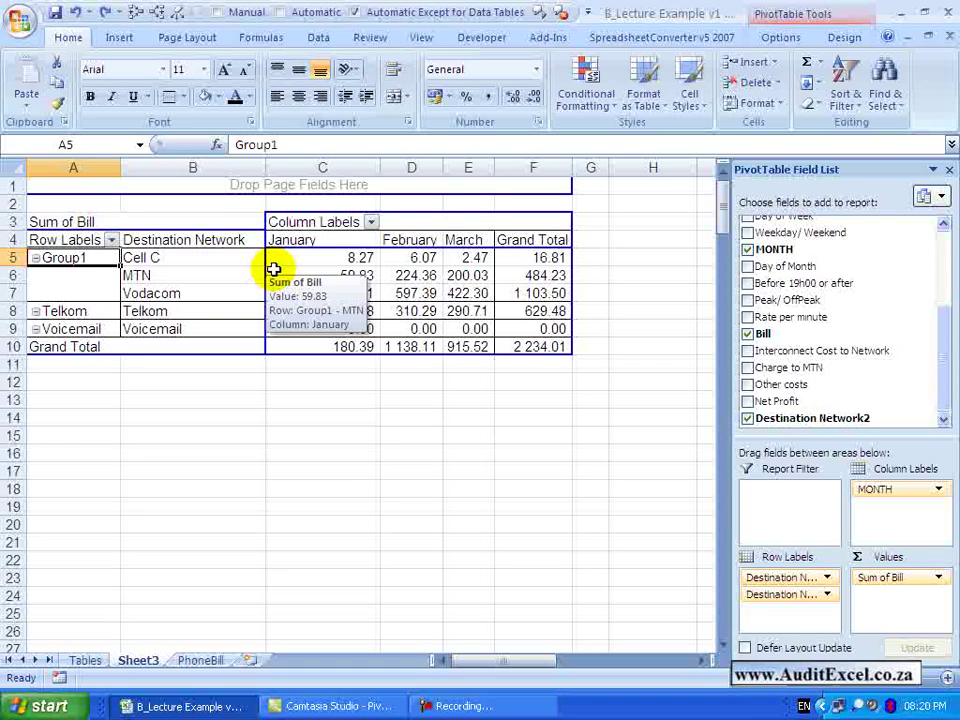
# Step: Replace the Group1 label with 'Cell Companies'
pyautogui.write('Cell')
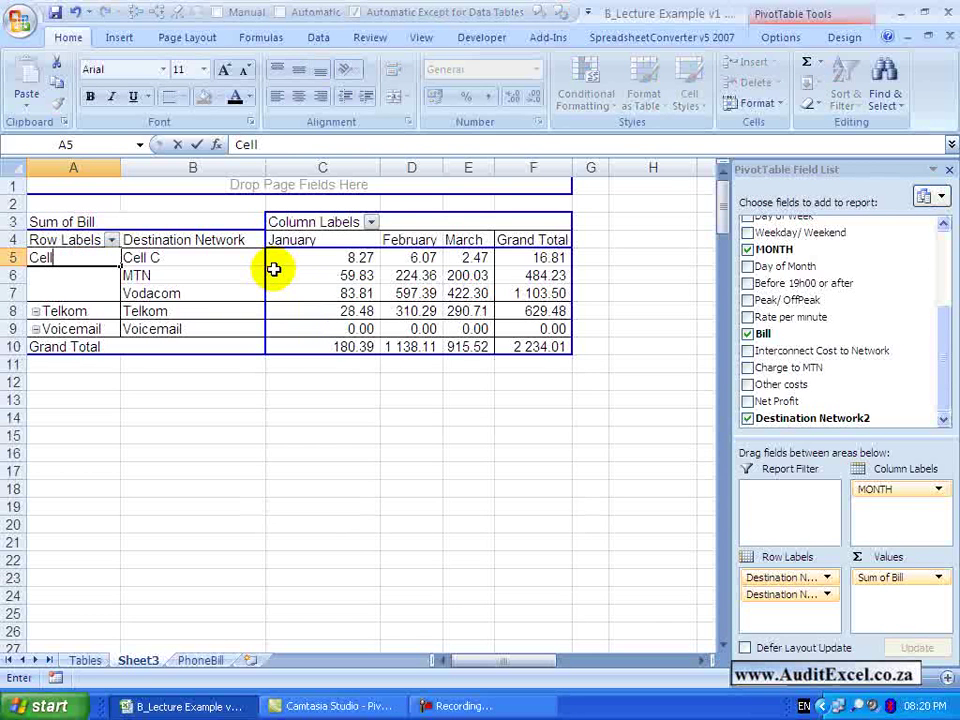
pyautogui.write(' Companies')
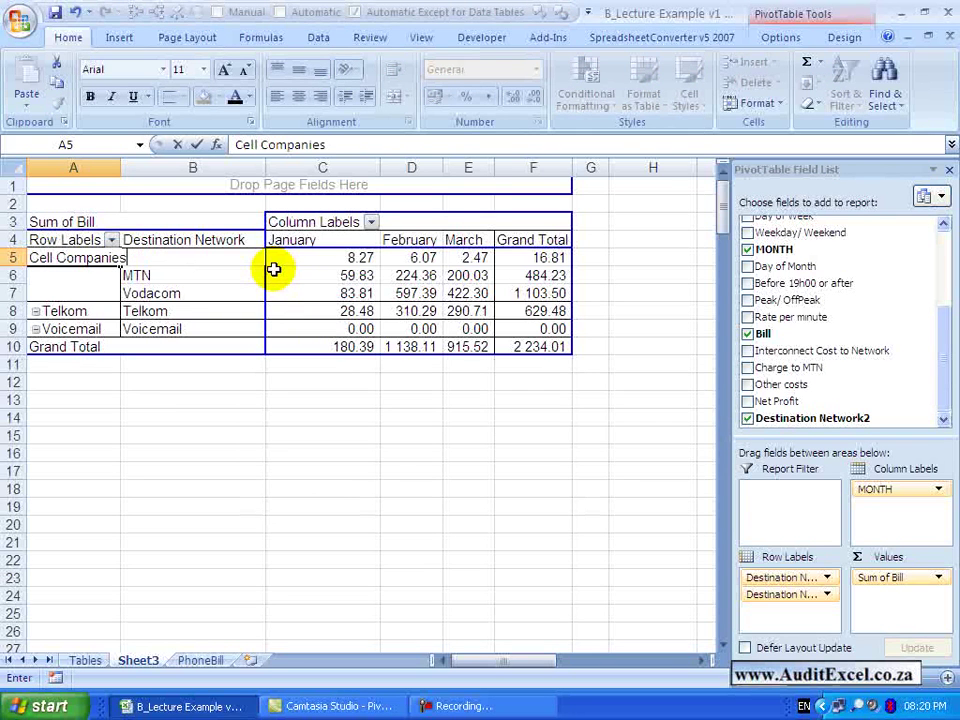
pyautogui.click(110, 252)
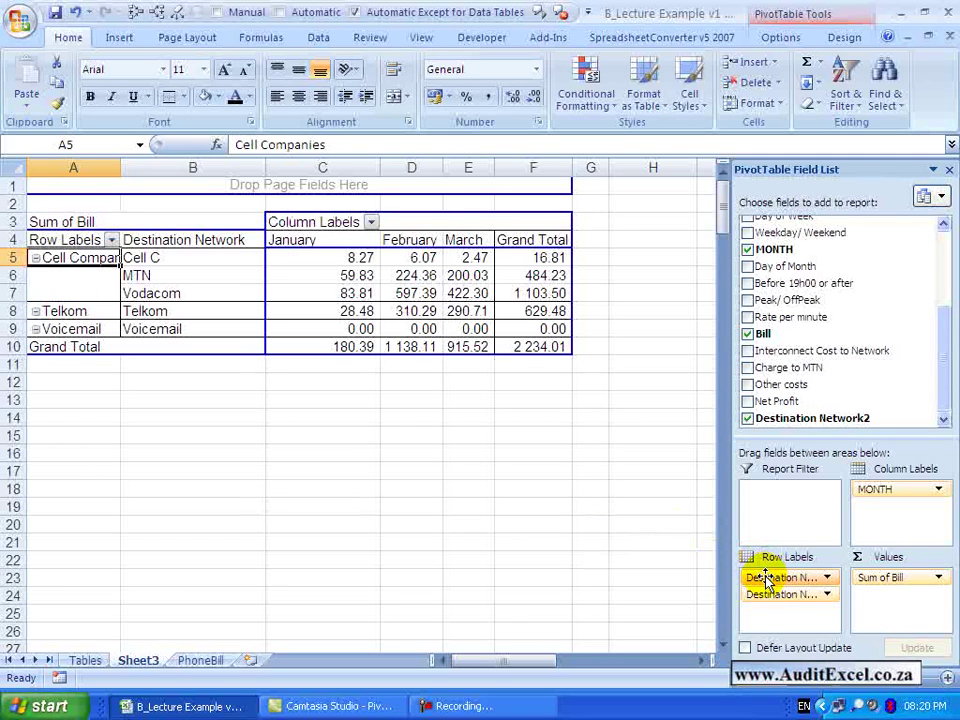
# Step: Move Destination Network2 out of Row Labels and back, then ungroup Cell Companies into separate networks
pyautogui.moveTo(766, 581); pyautogui.dragTo(842, 424)
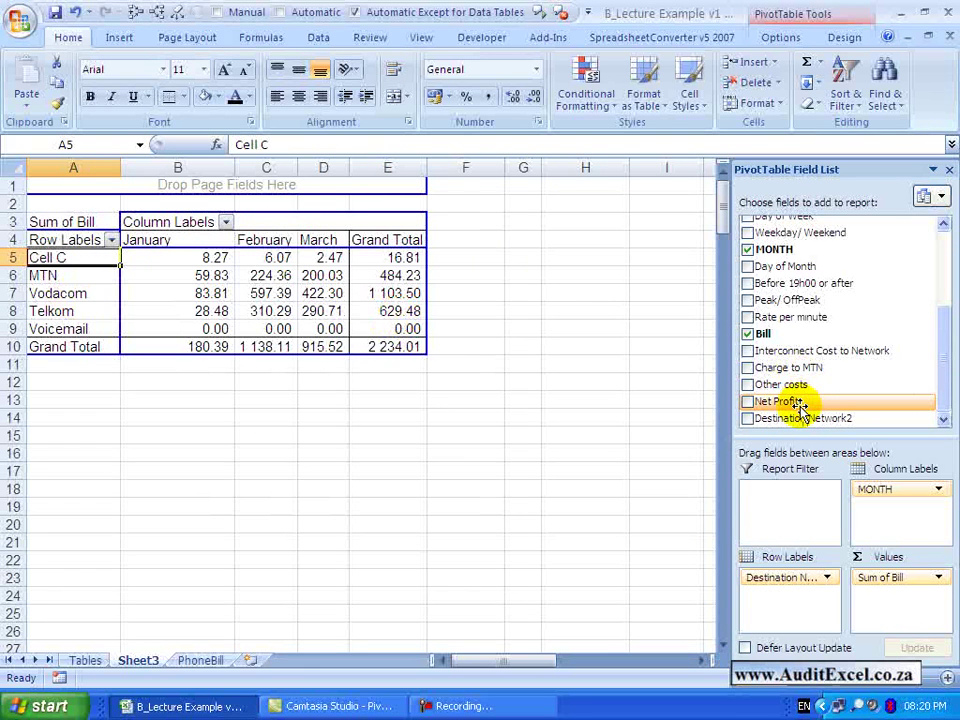
pyautogui.moveTo(800, 418); pyautogui.dragTo(789, 570)
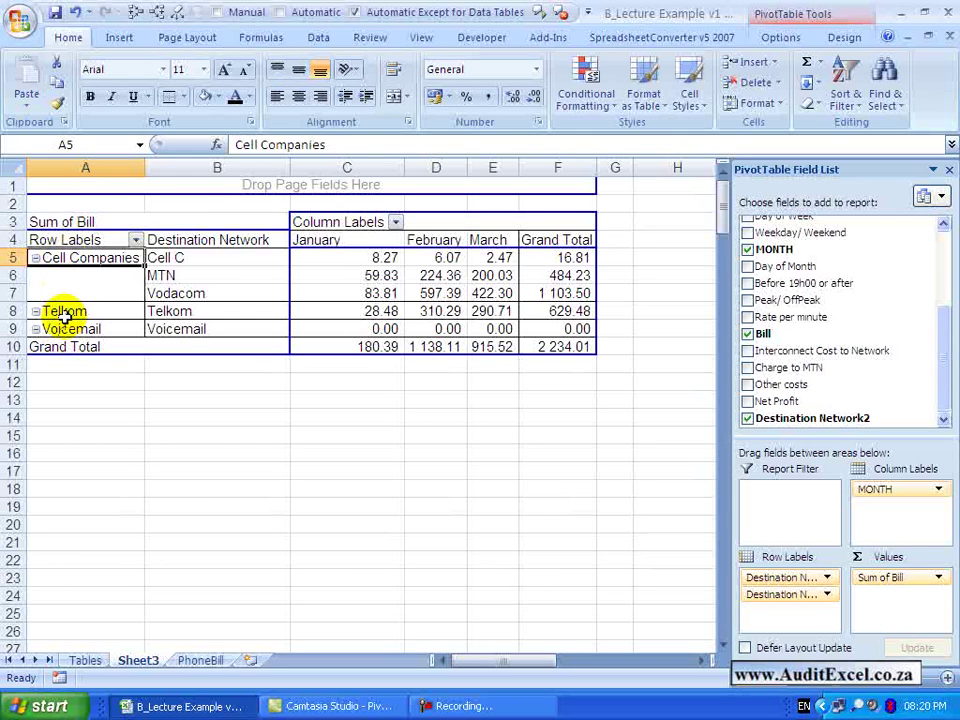
pyautogui.rightClick(59, 258)
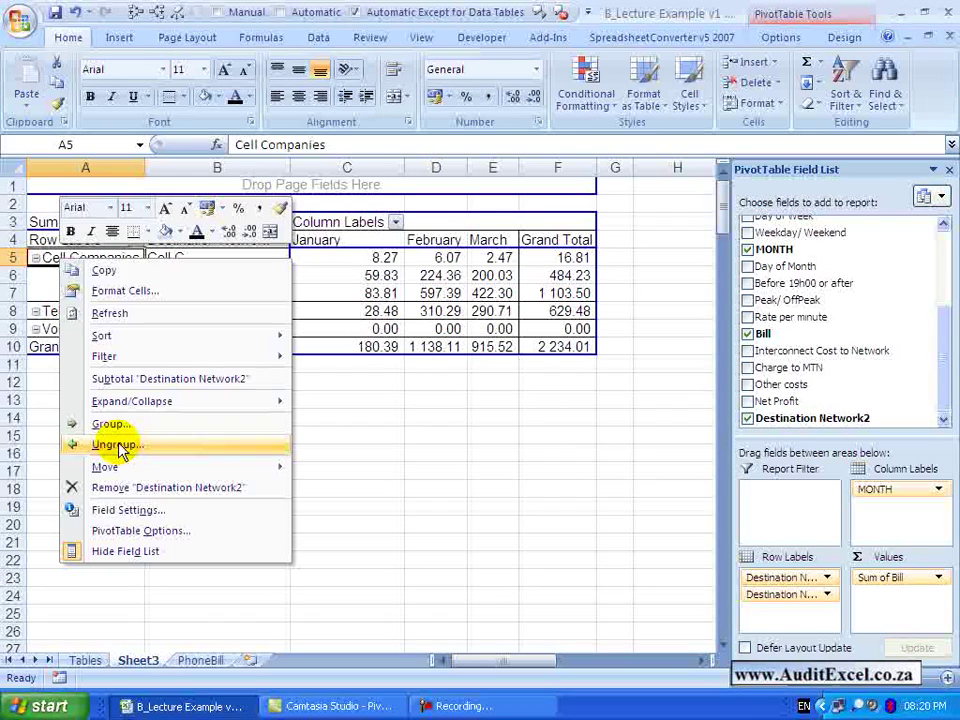
pyautogui.click(120, 445)
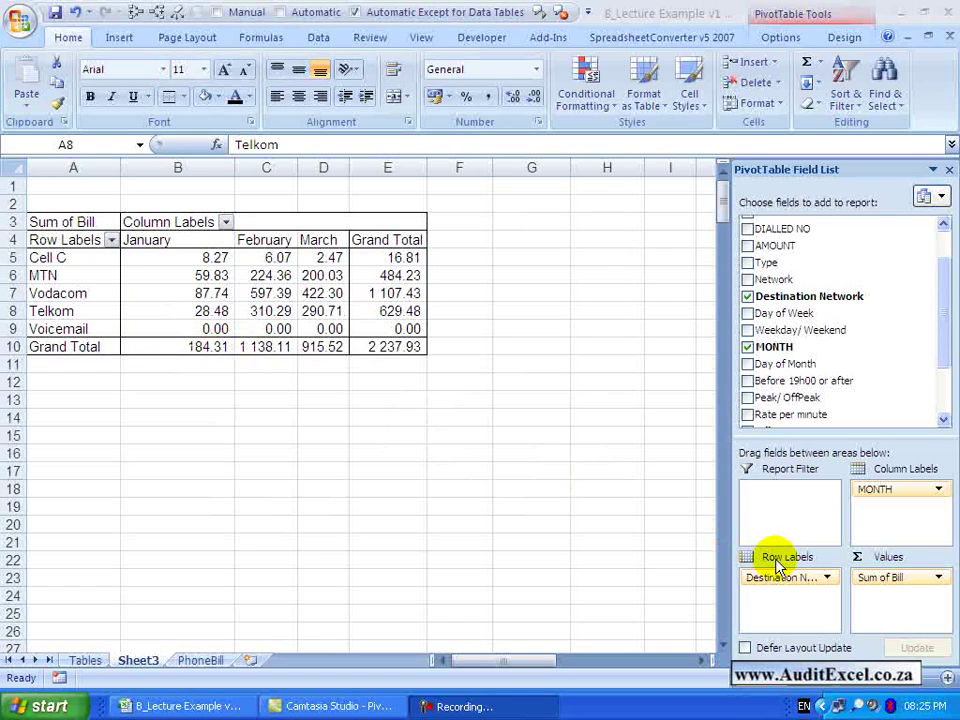
# Step: Put Destination Network in Column Labels, remove MONTH, and add DATE as the row field
pyautogui.moveTo(770, 577); pyautogui.dragTo(880, 500)
pyautogui.moveTo(878, 487); pyautogui.dragTo(874, 381)
pyautogui.moveTo(943, 330); pyautogui.dragTo(947, 313)
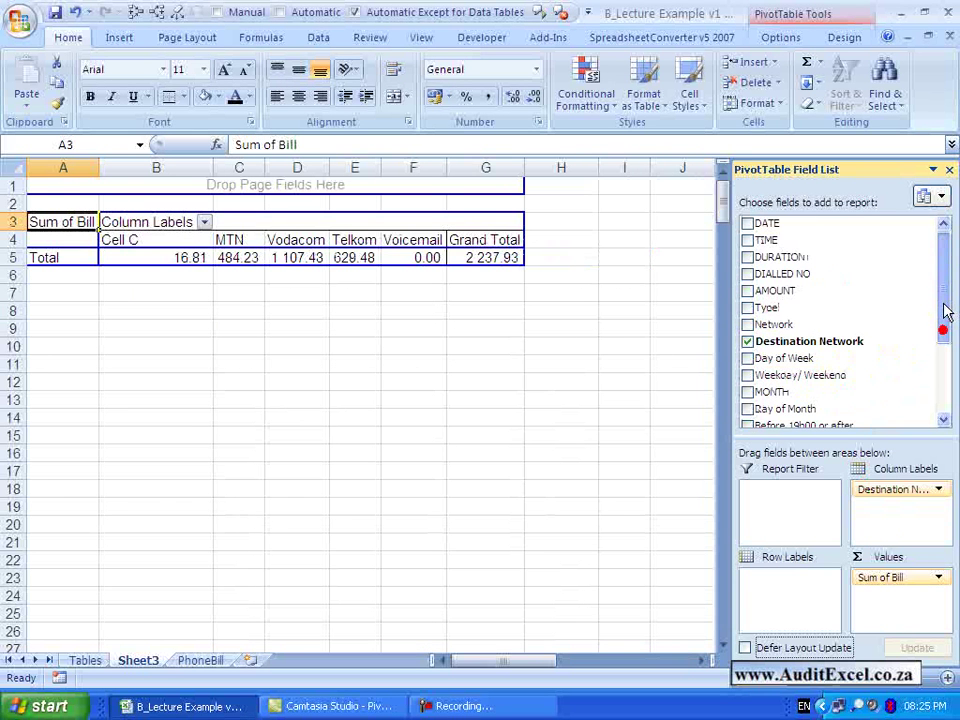
pyautogui.moveTo(776, 227); pyautogui.dragTo(774, 582)
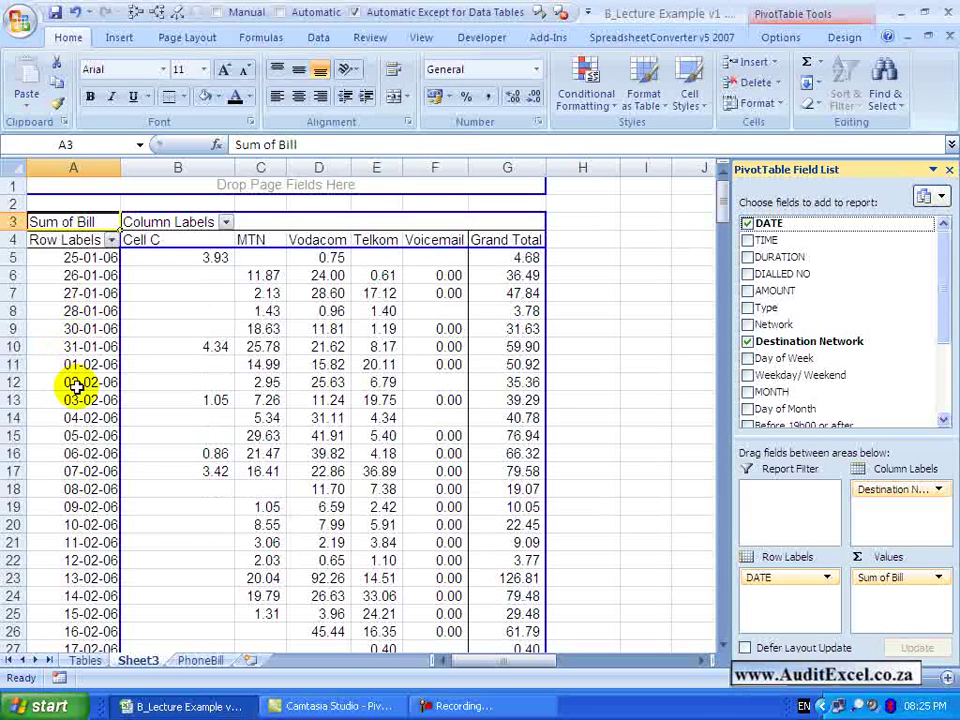
pyautogui.click(64, 311)
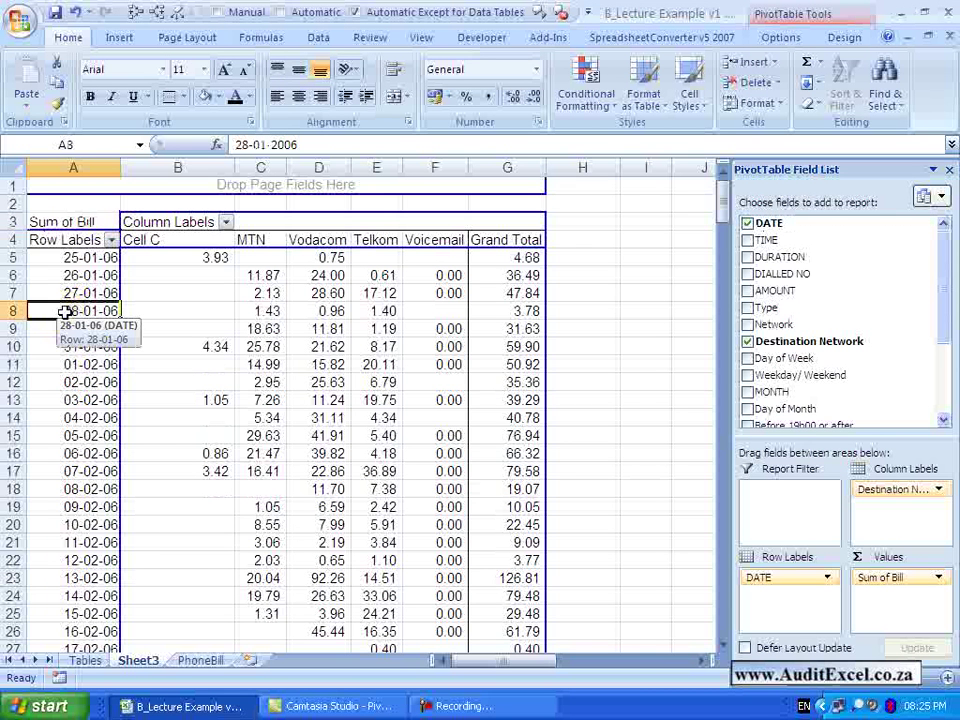
pyautogui.rightClick(64, 311)
pyautogui.click(107, 481)
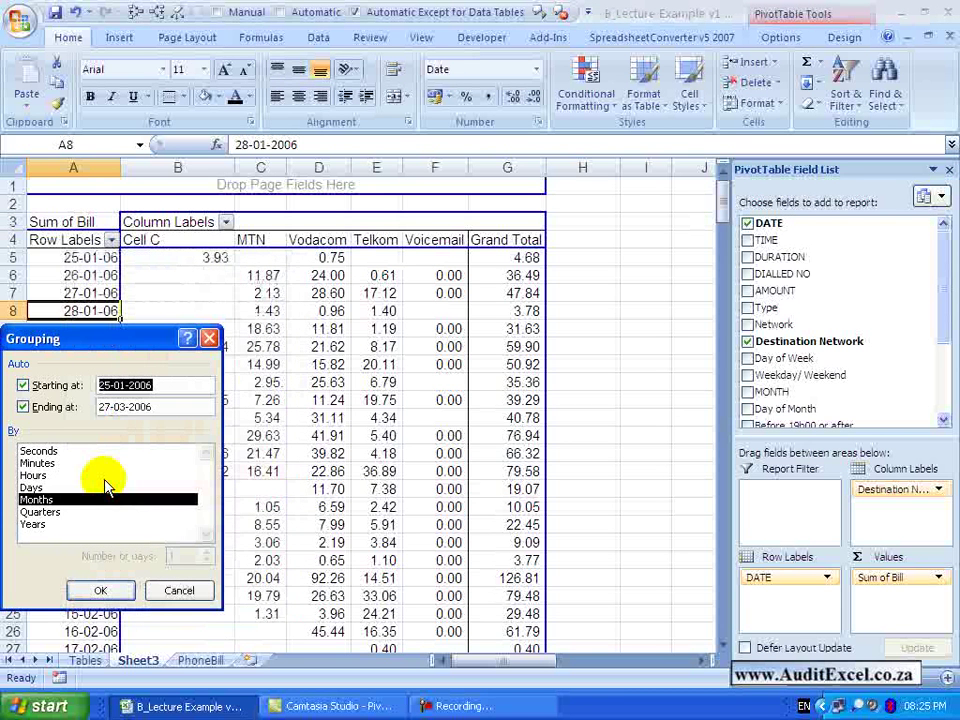
pyautogui.moveTo(113, 347); pyautogui.dragTo(388, 220)
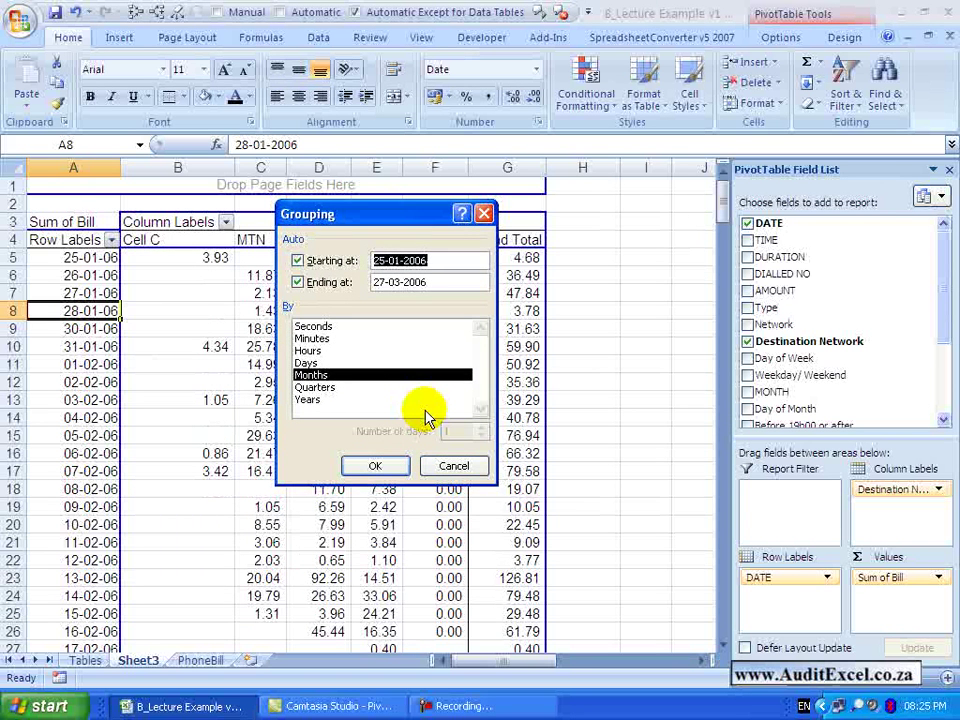
pyautogui.click(452, 468)
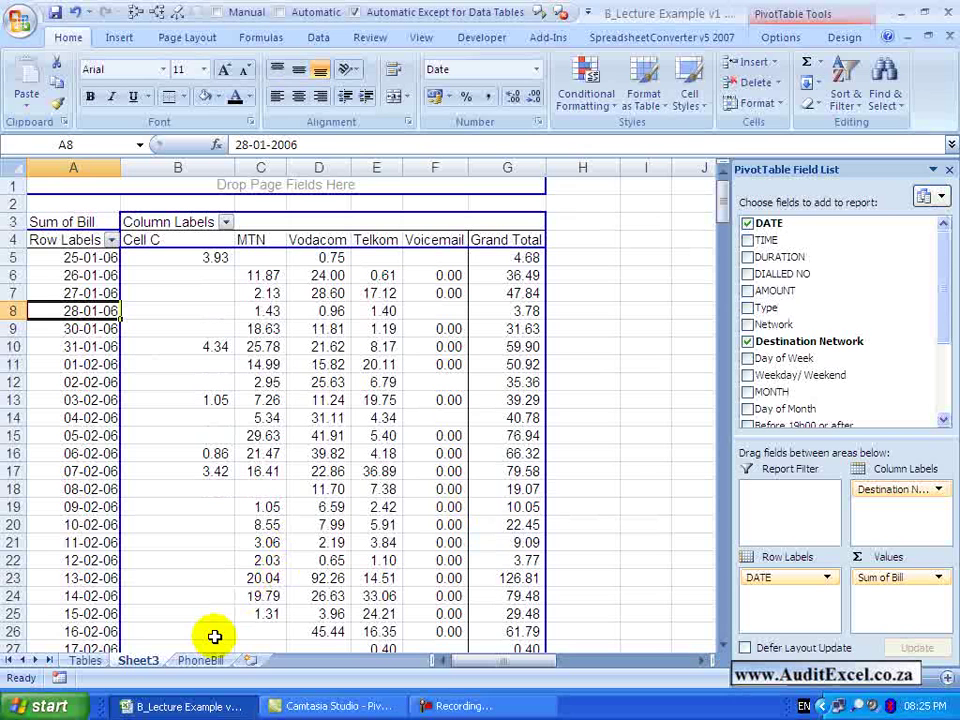
pyautogui.click(141, 660)
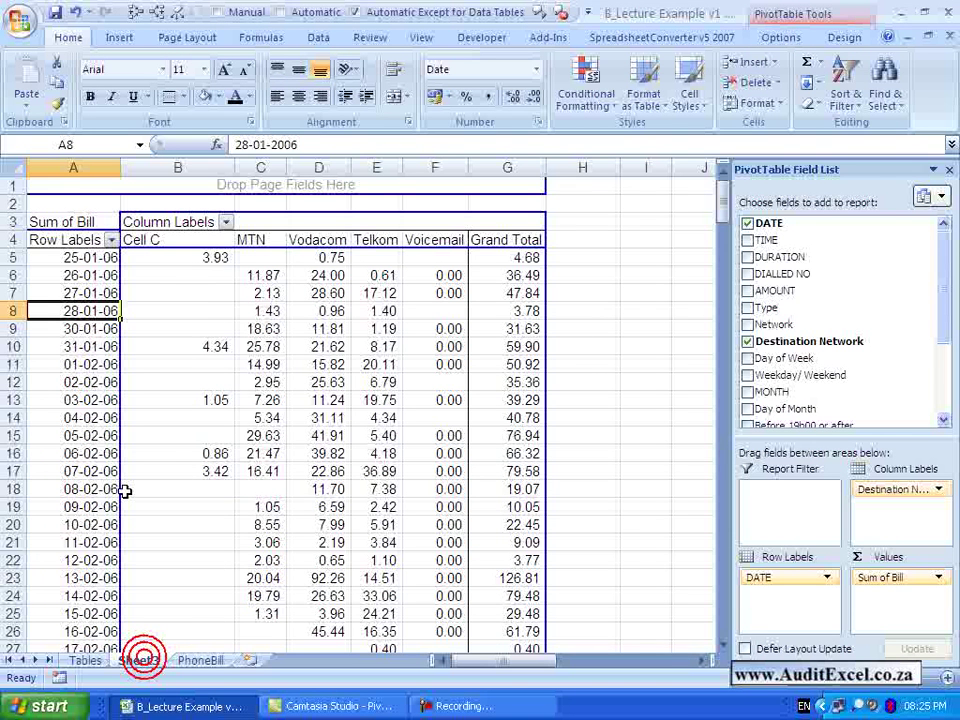
pyautogui.rightClick(85, 329)
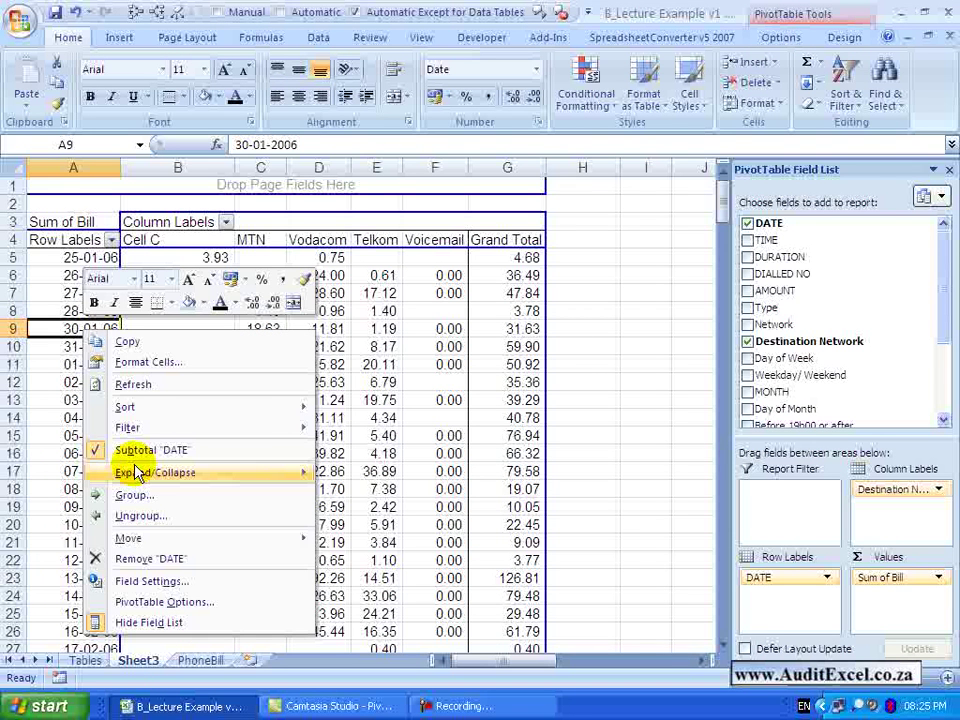
pyautogui.click(138, 387)
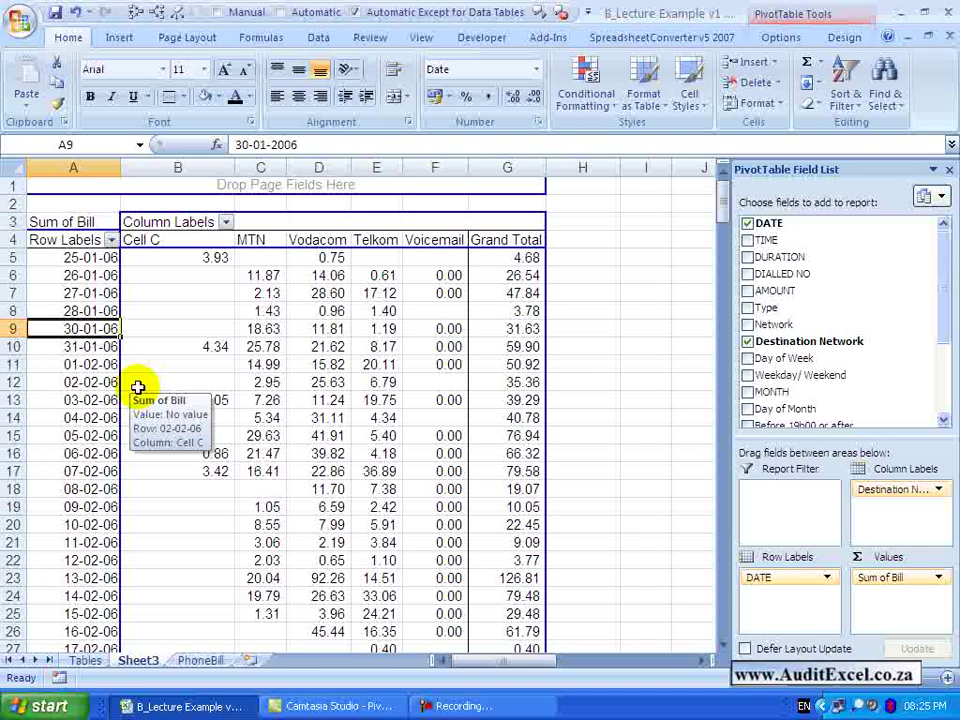
pyautogui.rightClick(88, 311)
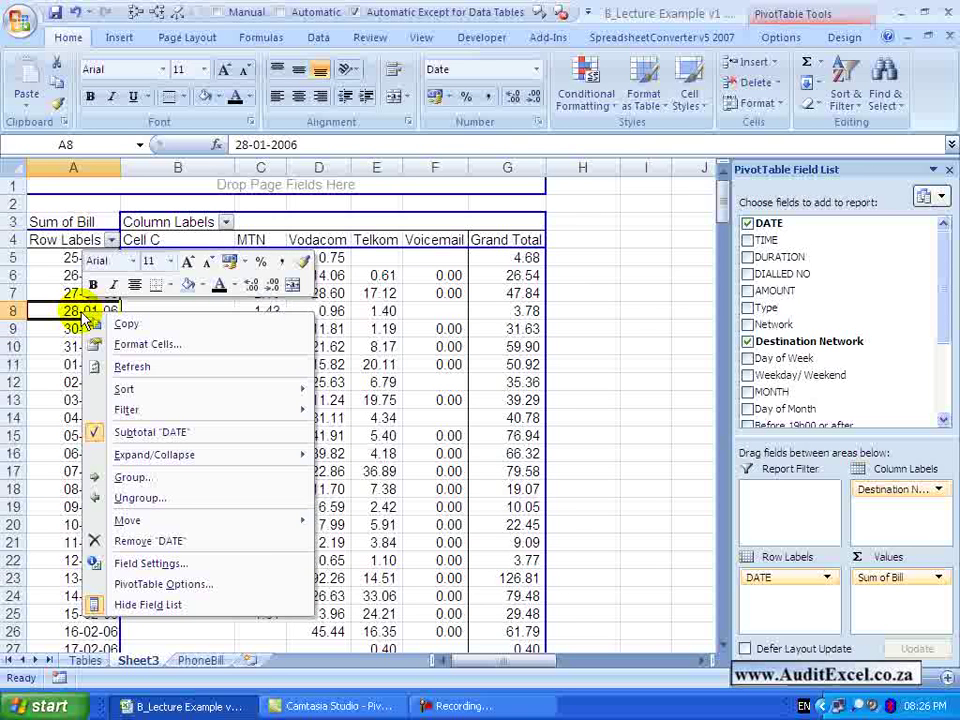
pyautogui.click(132, 477)
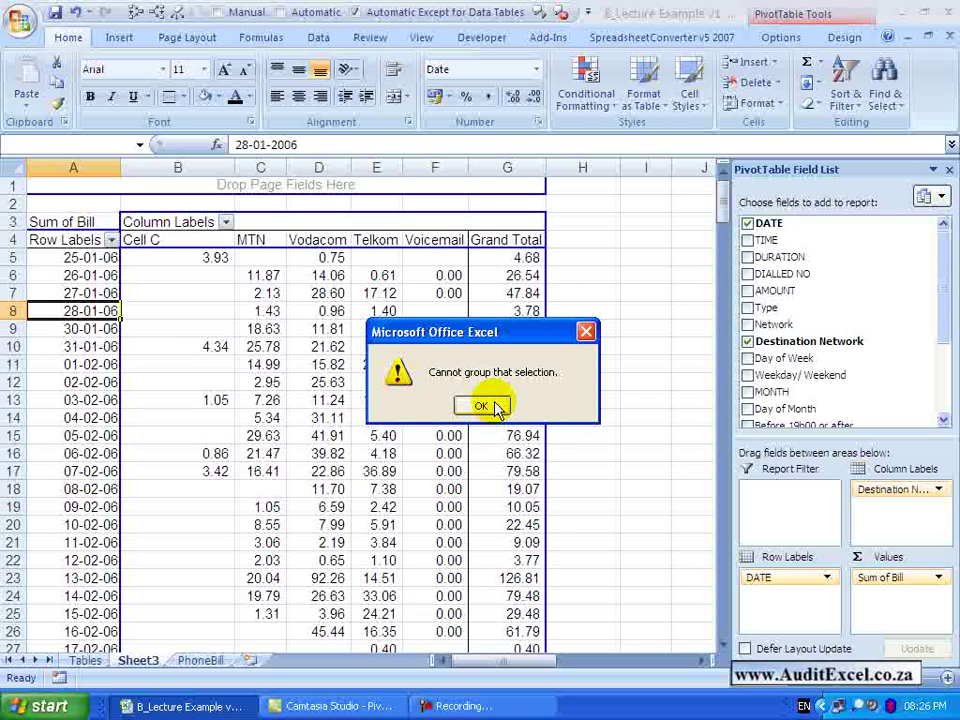
pyautogui.click(482, 406)
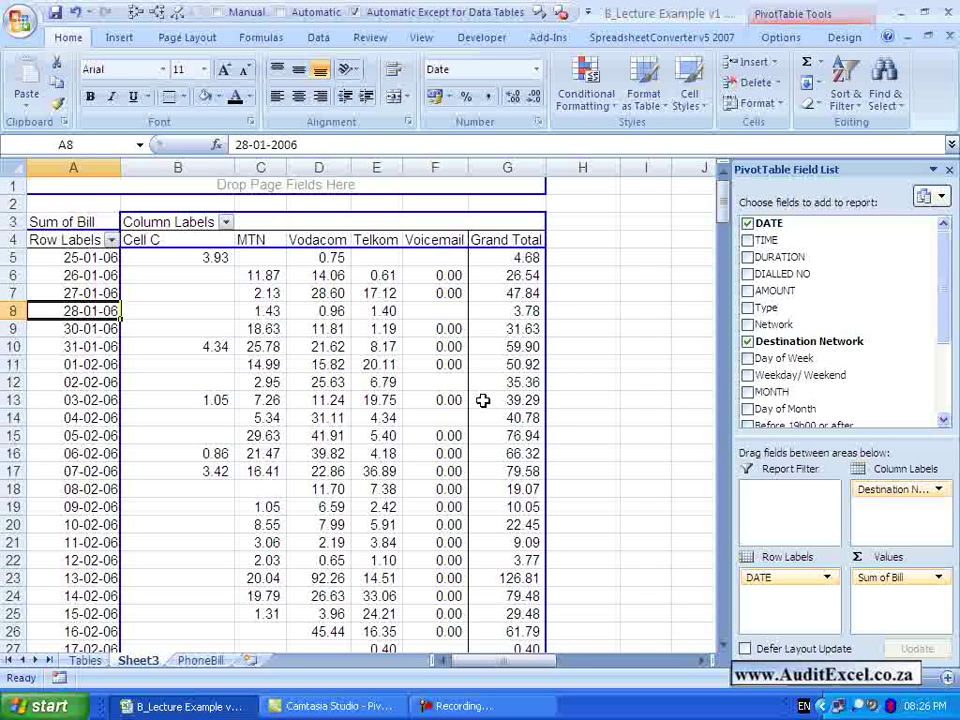
pyautogui.click(136, 655)
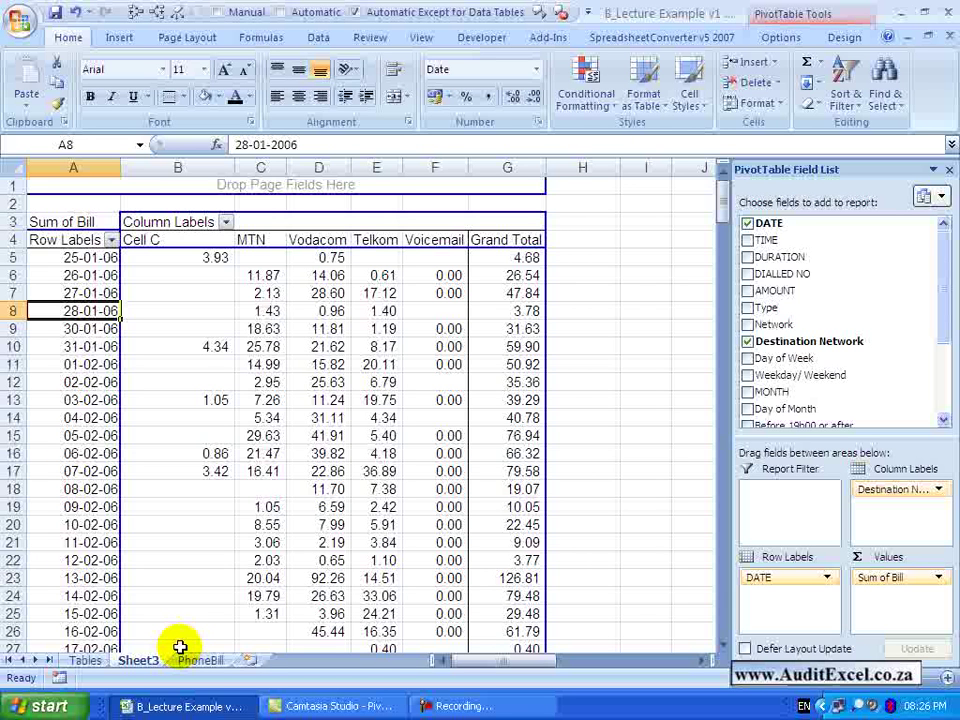
# Step: Refresh the PivotTable so 26-01-06 totals 36.49, then bring up the DATE Grouping dialog
pyautogui.hotkey('ctrl', 'c')
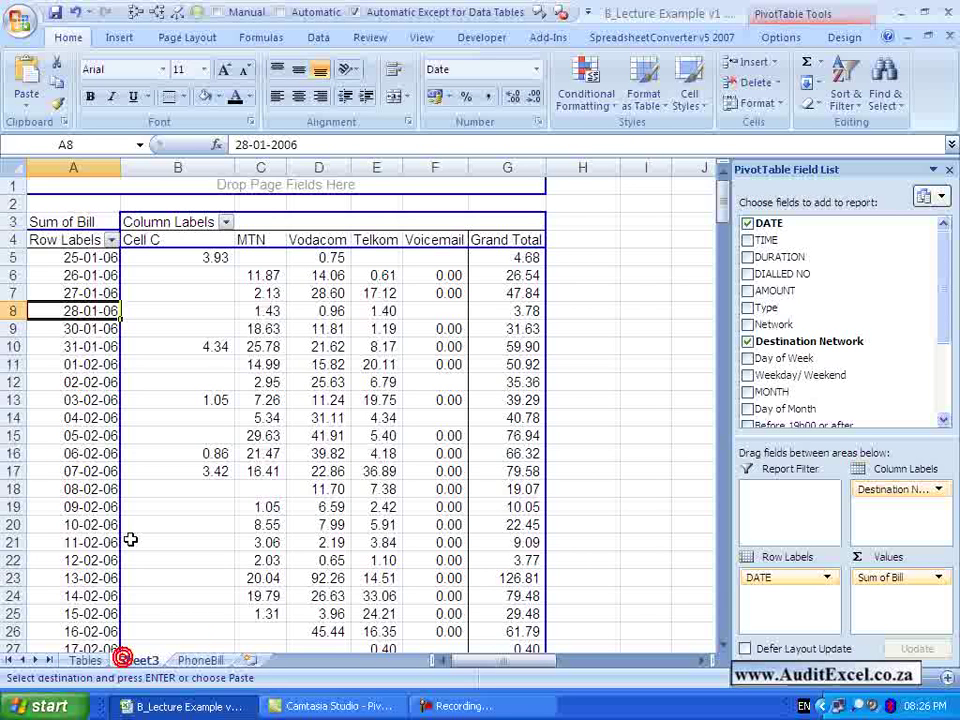
pyautogui.rightClick(80, 314)
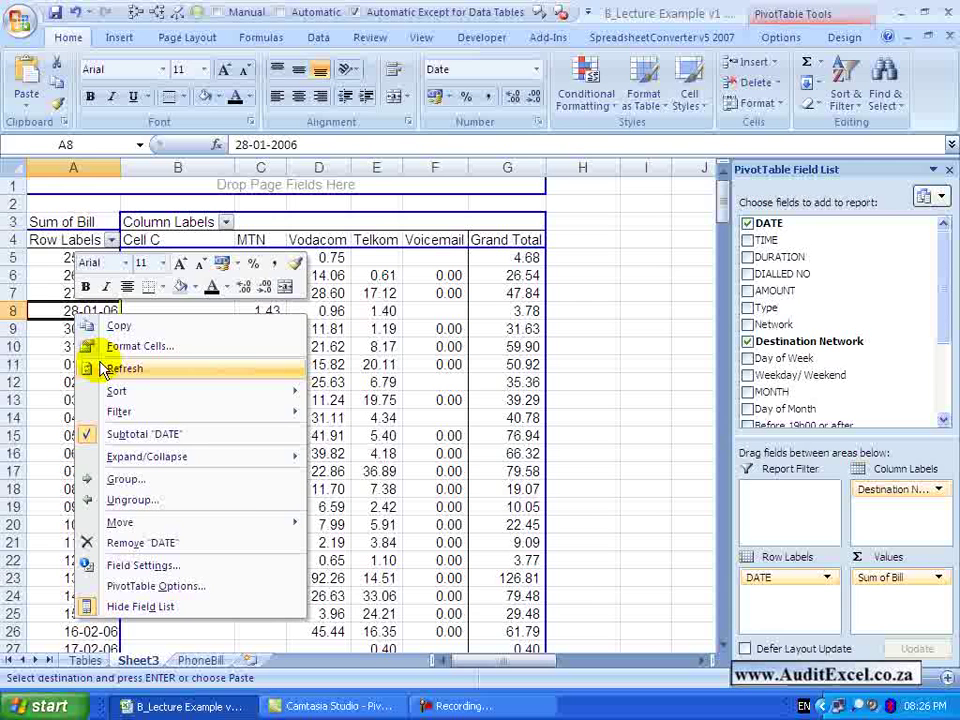
pyautogui.click(103, 369)
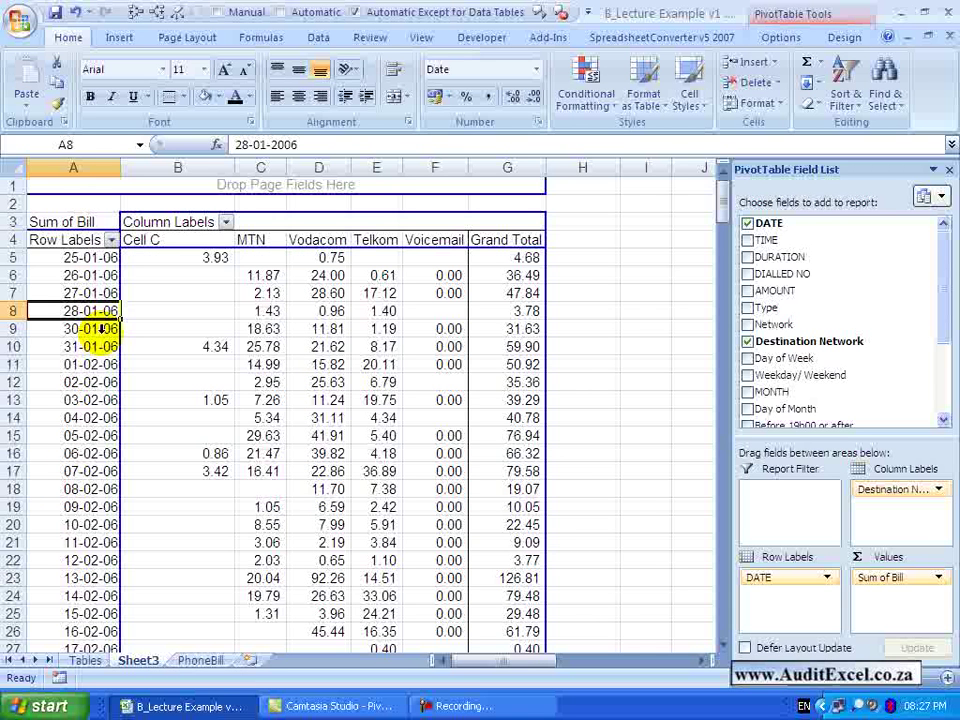
pyautogui.rightClick(70, 316)
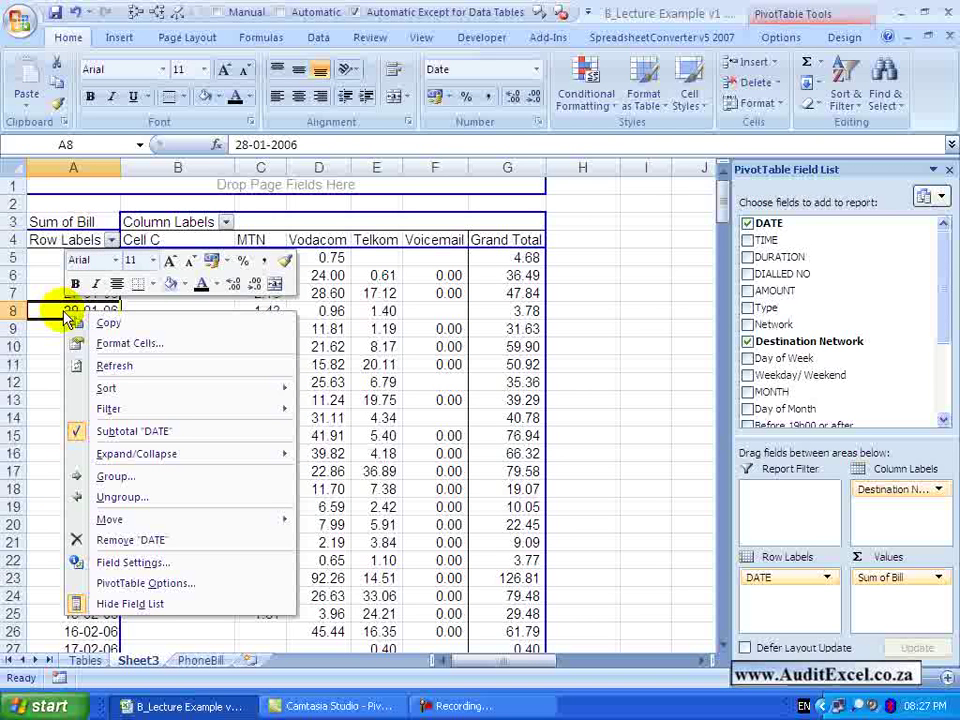
pyautogui.press('g')
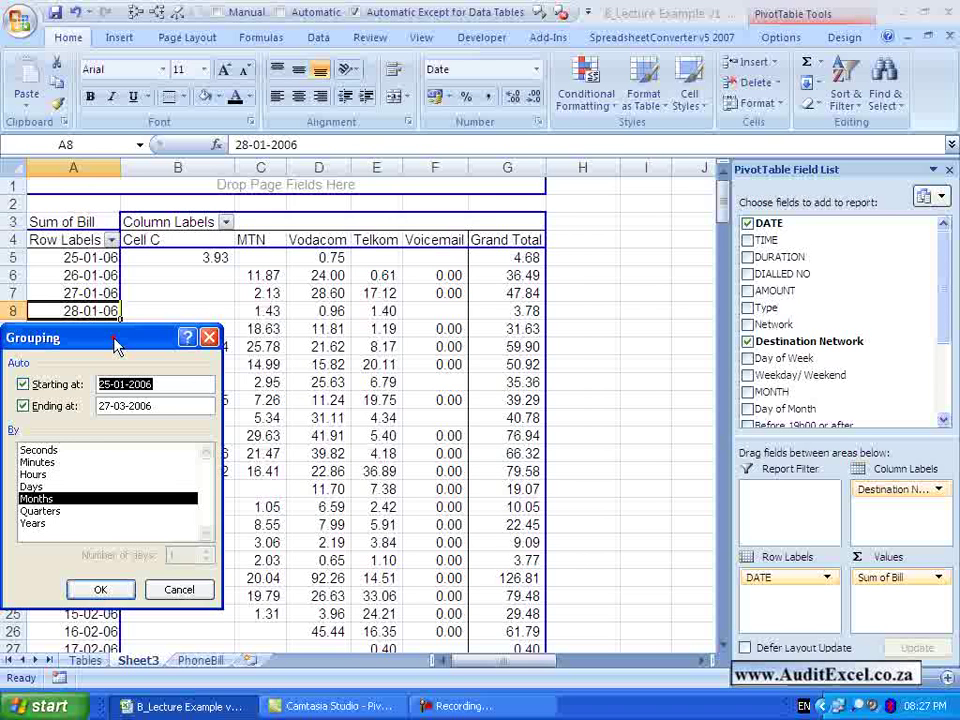
# Step: Group dates by month (Jan 184.31, Feb 1 138.11, Mar 915.52), then ungroup back to daily dates
pyautogui.moveTo(115, 345); pyautogui.dragTo(368, 225)
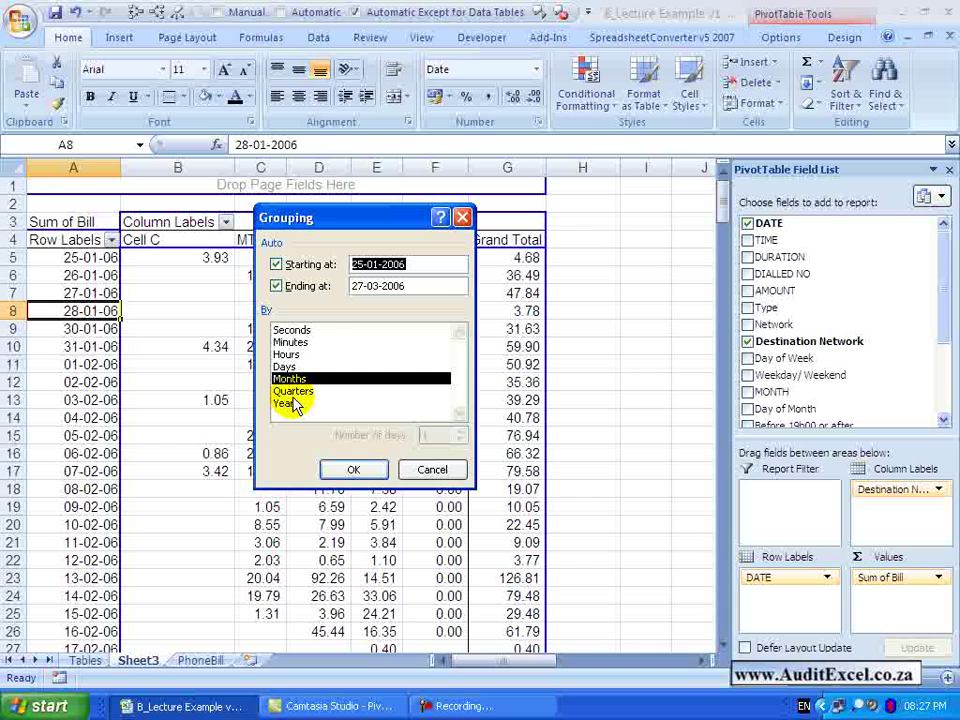
pyautogui.click(340, 467)
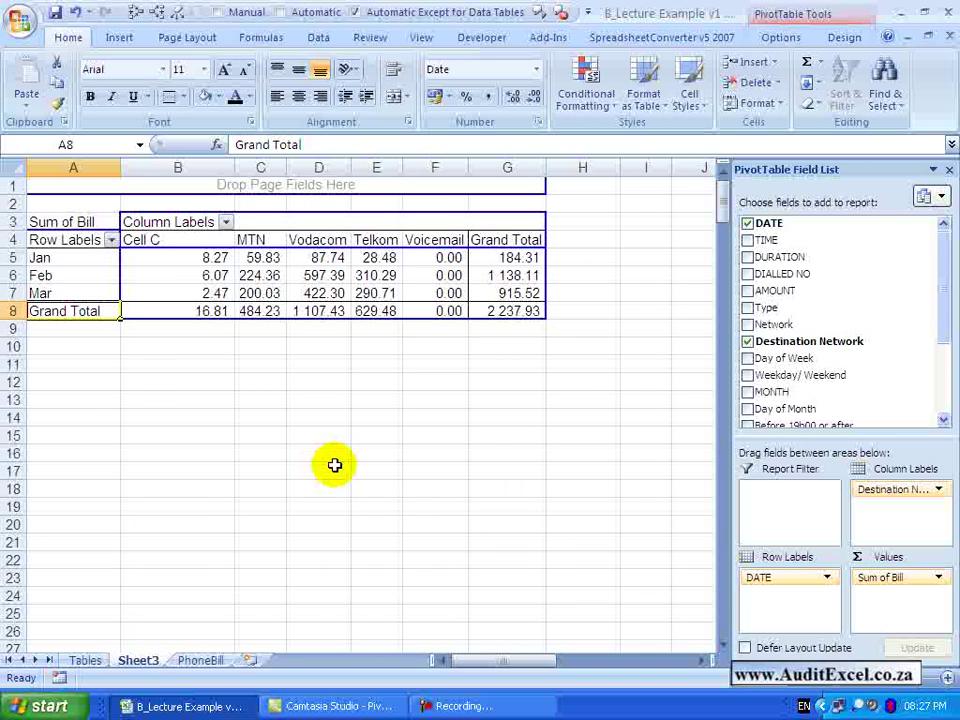
pyautogui.rightClick(66, 260)
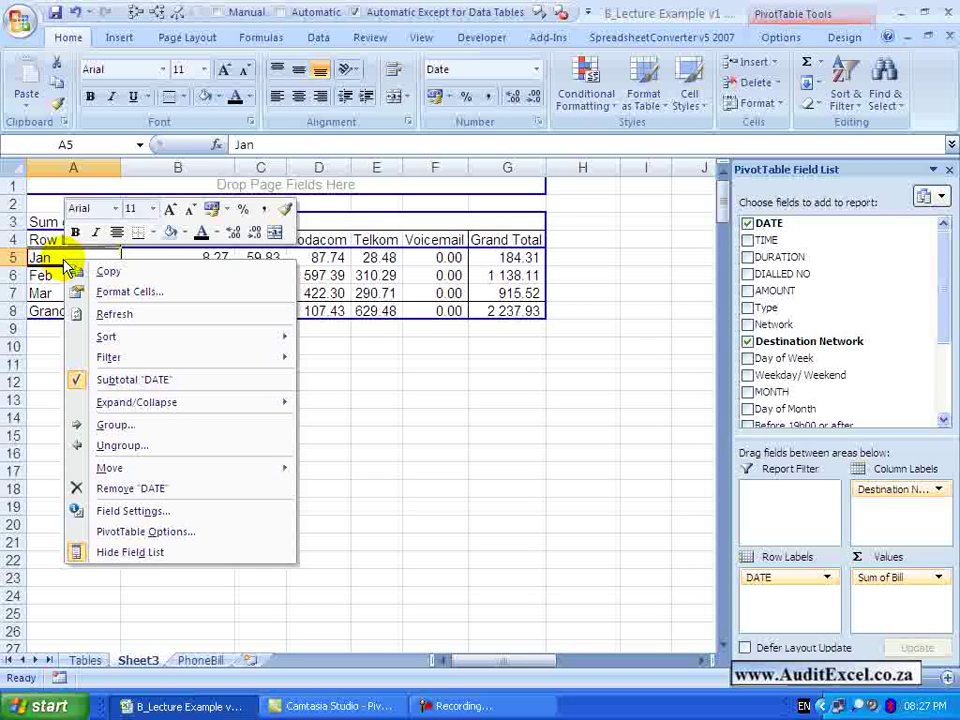
pyautogui.click(124, 447)
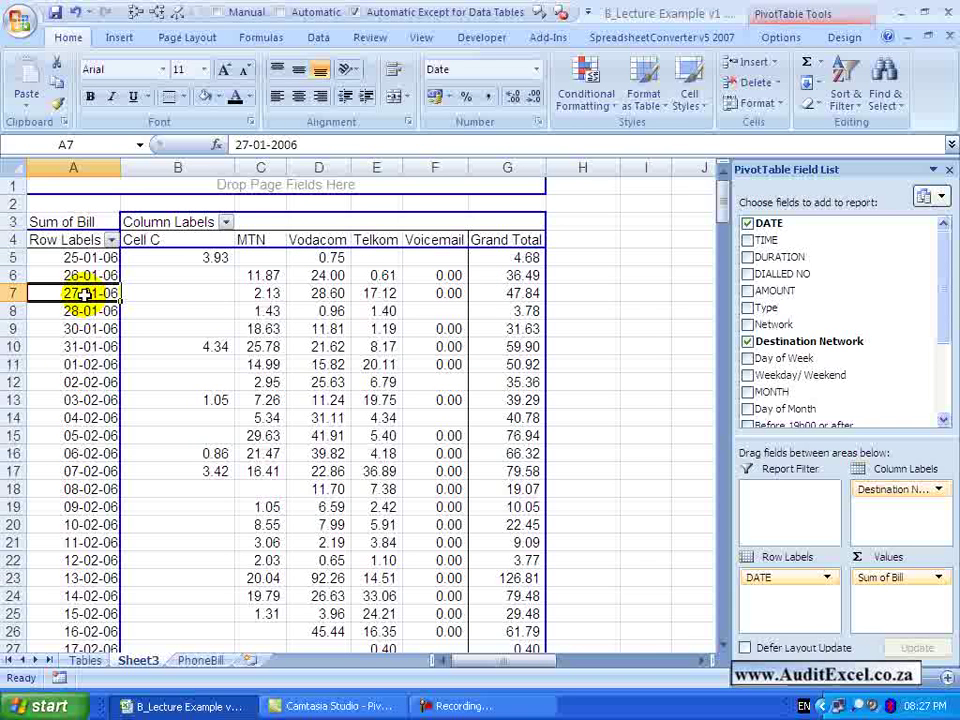
# Step: Group the PivotTable dates by Quarters only
pyautogui.rightClick(85, 293)
pyautogui.click(143, 459)
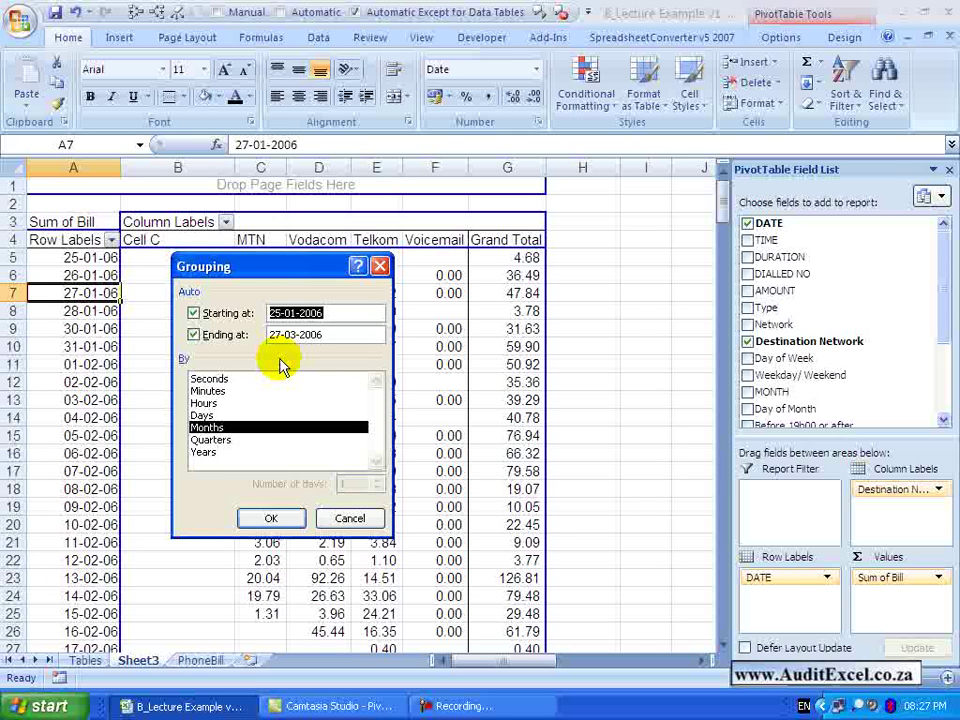
pyautogui.click(225, 438)
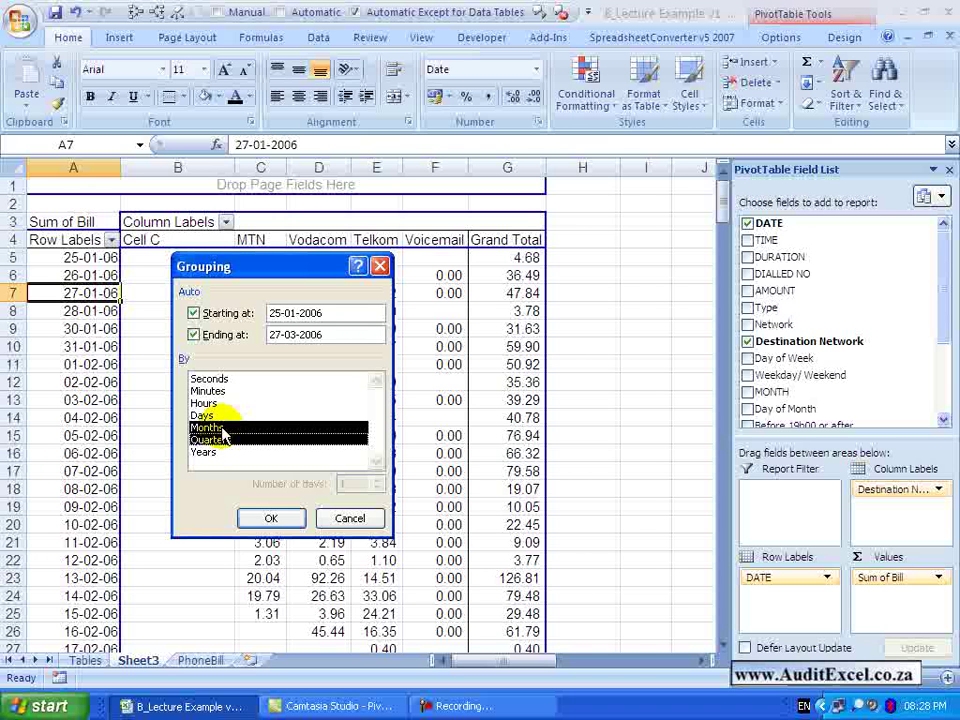
pyautogui.click(222, 430)
pyautogui.click(258, 516)
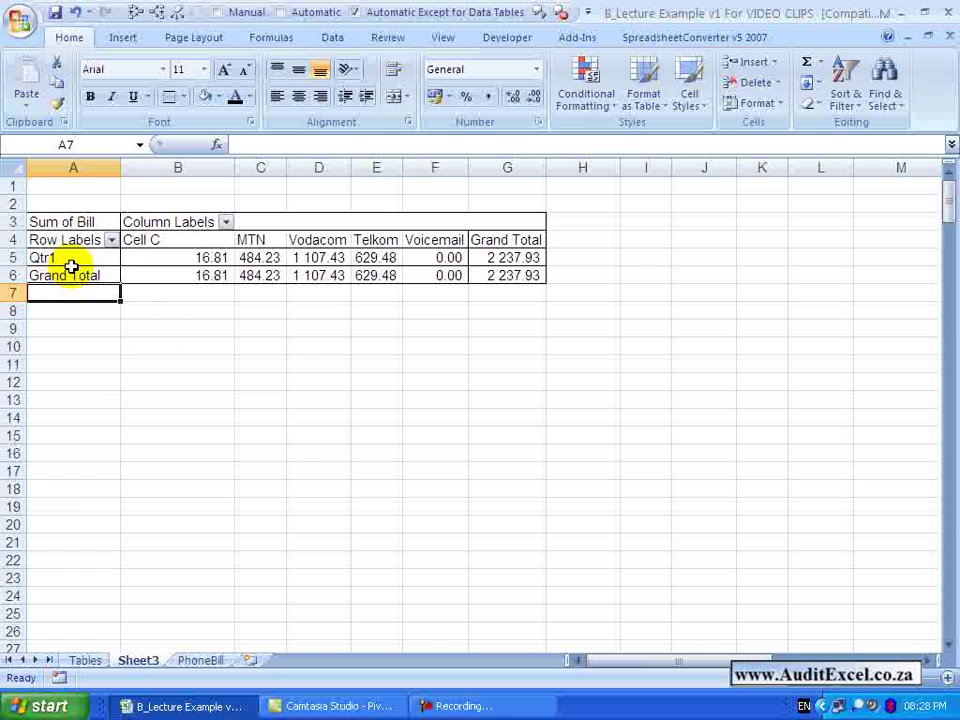
# Step: Regroup by both Quarters and Months so Jan, Feb and Mar nest under Qtr1
pyautogui.rightClick(71, 266)
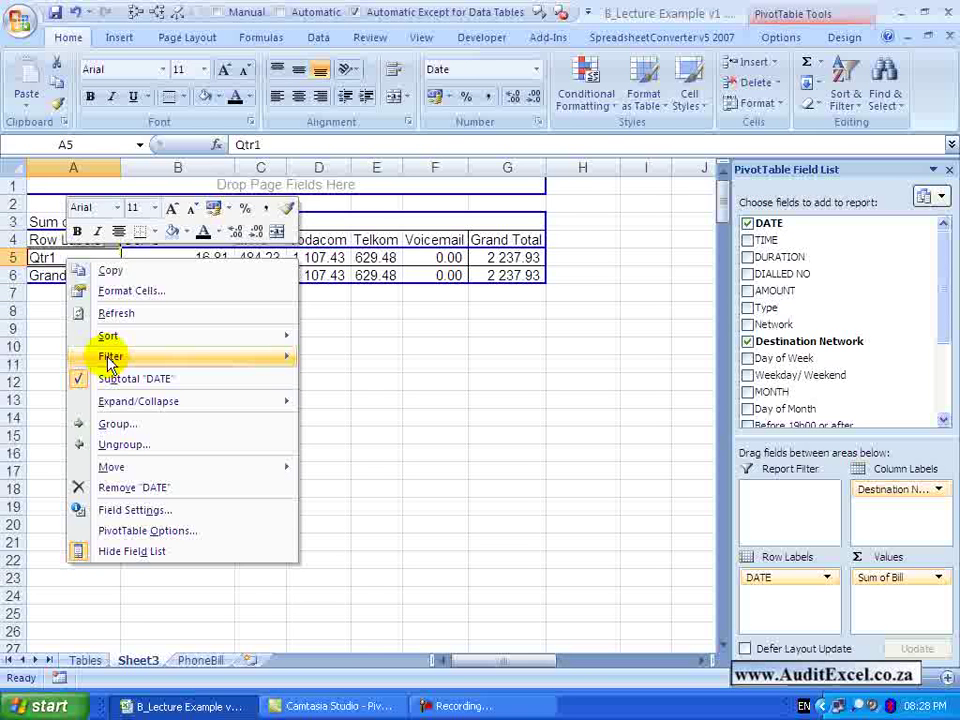
pyautogui.click(118, 424)
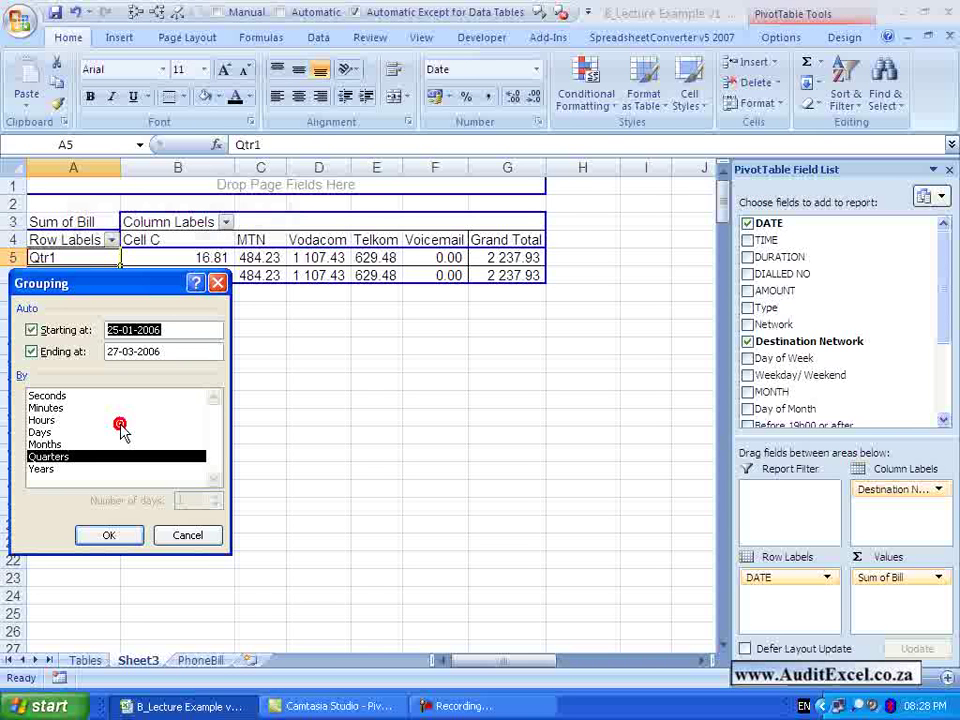
pyautogui.click(70, 446)
pyautogui.click(100, 530)
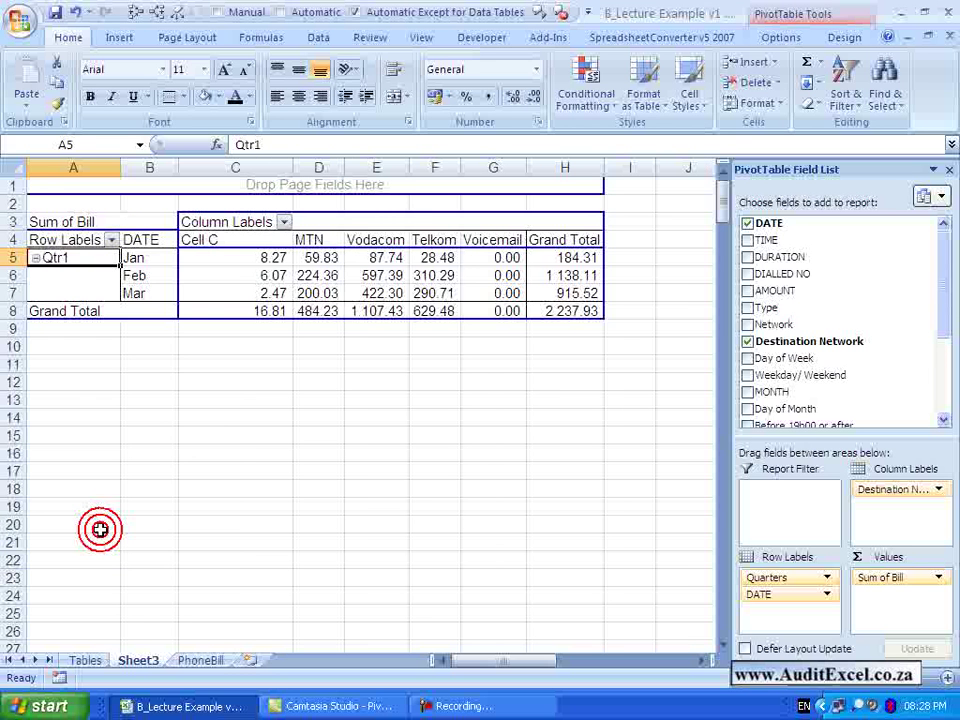
# Step: Regroup the dates by Days only with 7 days per group, starting 25-01-06 - 31-01-06
pyautogui.click(147, 259)
pyautogui.rightClick(150, 262)
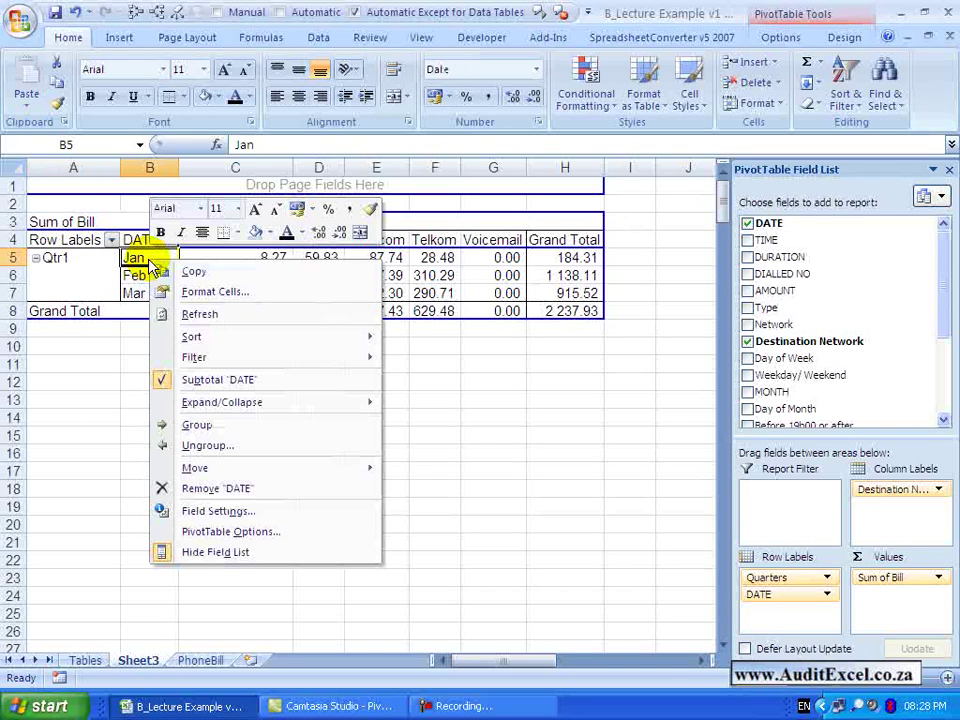
pyautogui.click(197, 424)
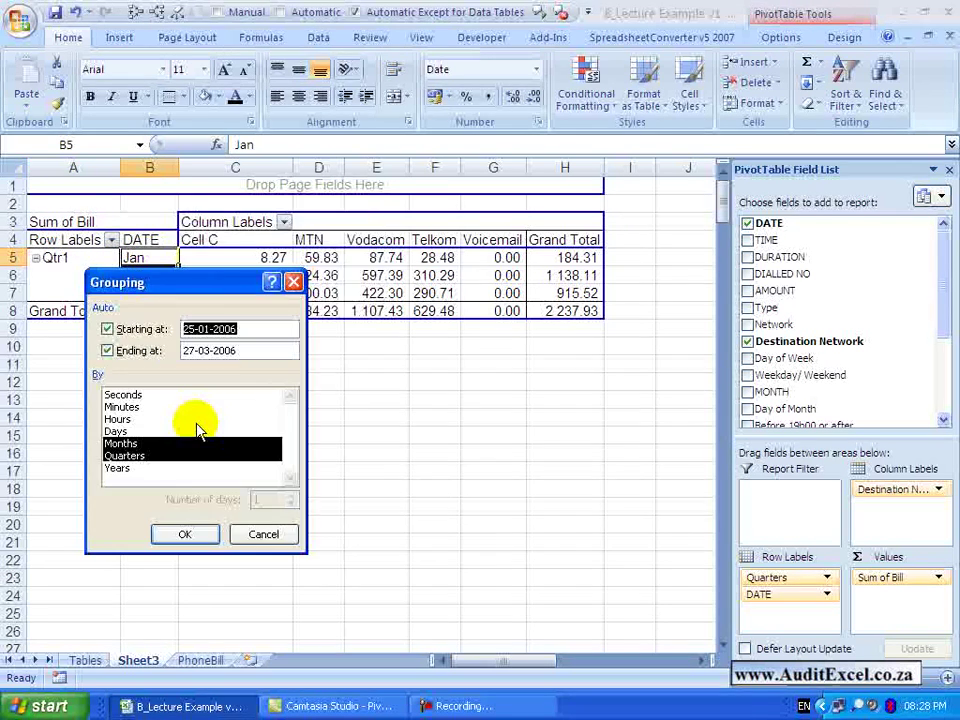
pyautogui.click(155, 457)
pyautogui.click(130, 441)
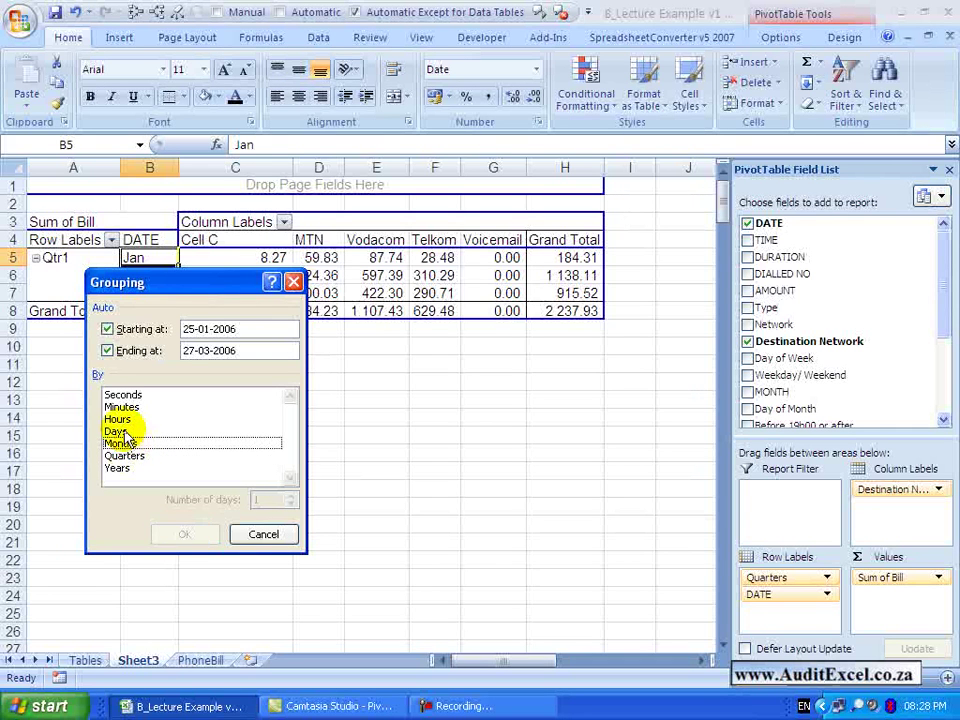
pyautogui.click(120, 431)
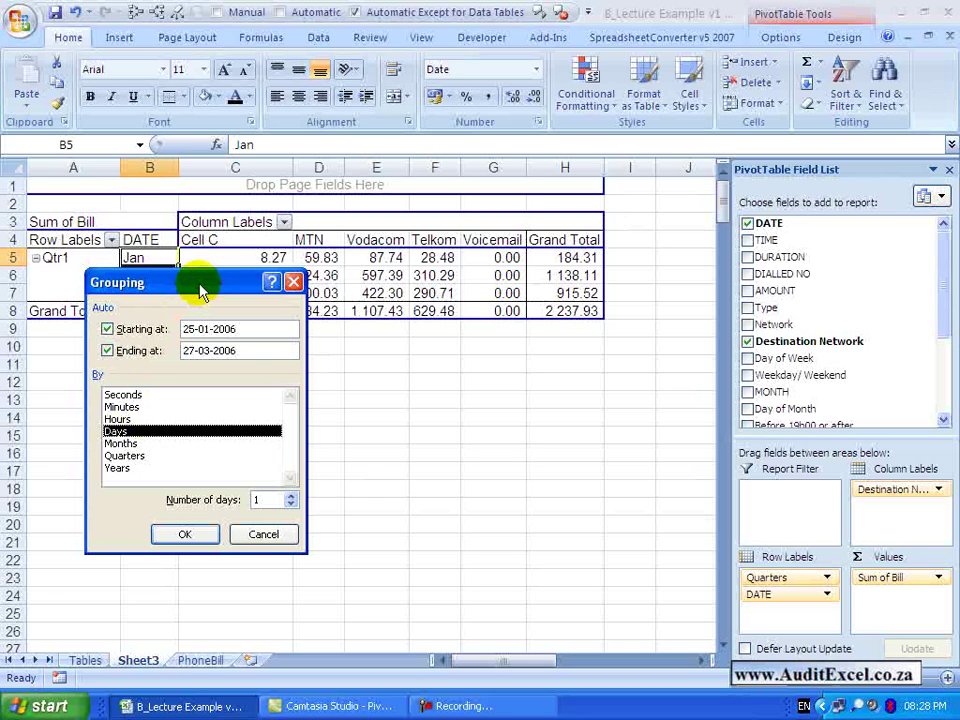
pyautogui.moveTo(200, 290); pyautogui.dragTo(244, 366)
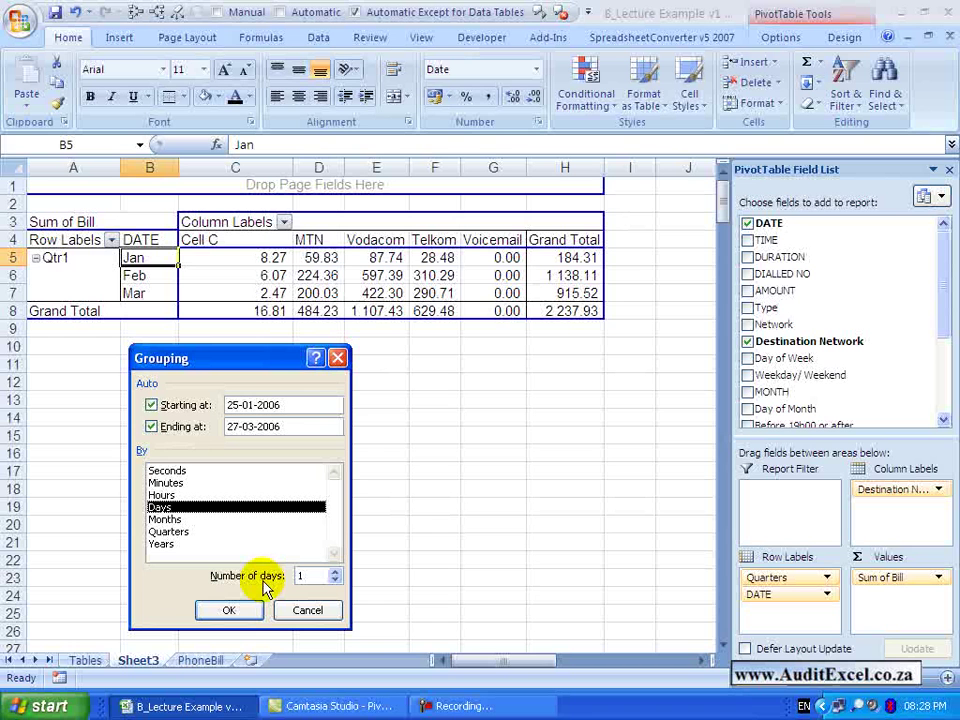
pyautogui.click(334, 574)
pyautogui.click(334, 574)
pyautogui.click(334, 574)
pyautogui.click(334, 574)
pyautogui.click(334, 574)
pyautogui.click(334, 574)
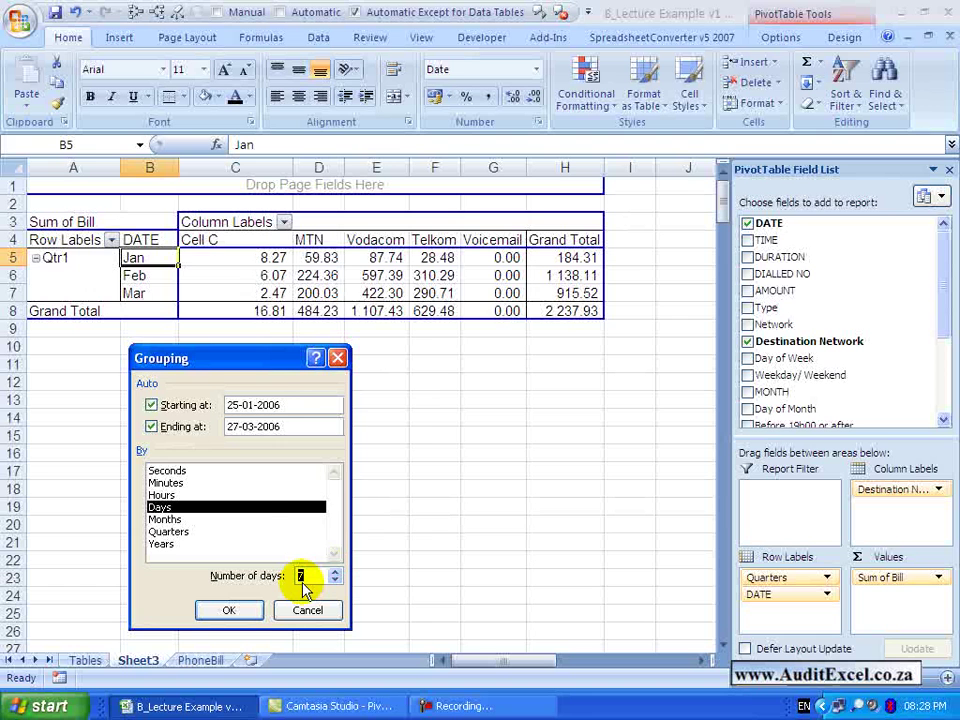
pyautogui.press('Return')
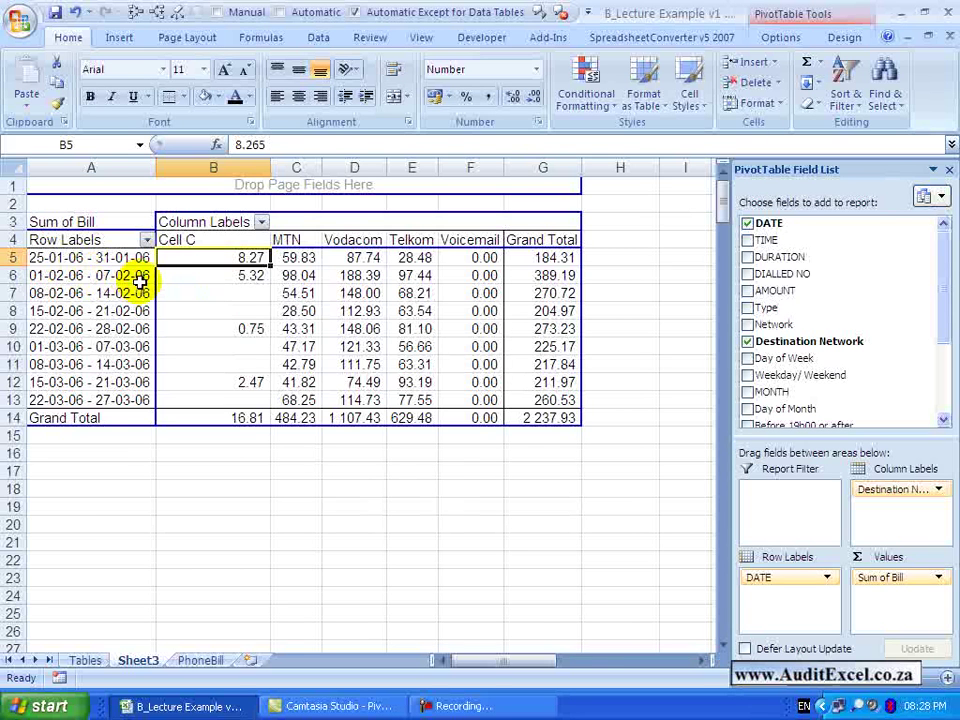
# Step: Ungroup the 7-day ranges, then remove DATE and Destination Network, leaving Sum of Bill 2 237.93
pyautogui.rightClick(82, 257)
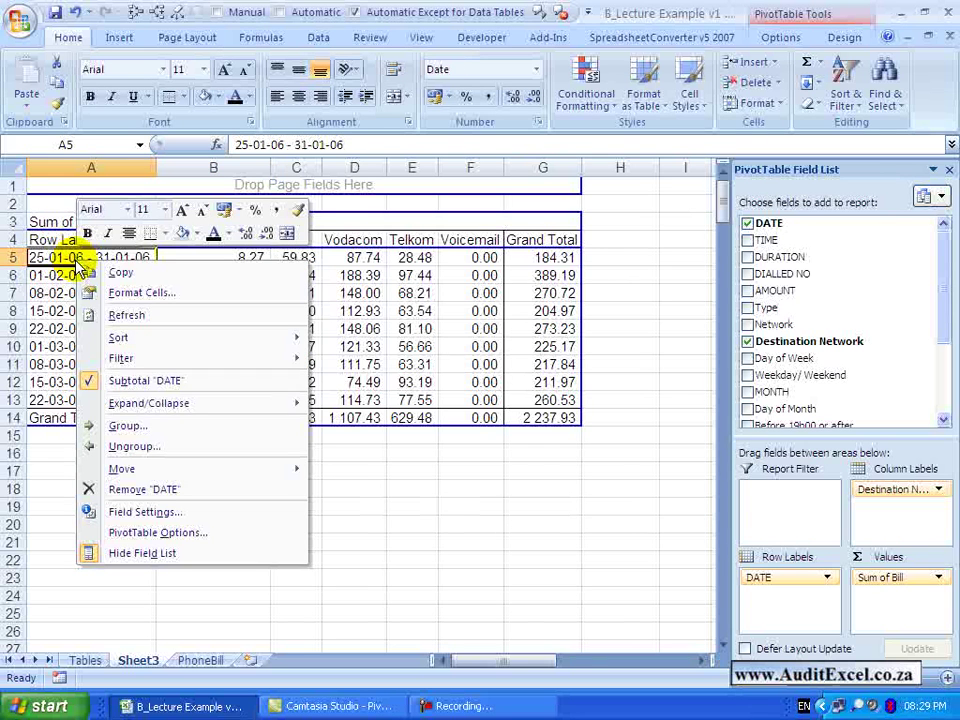
pyautogui.click(118, 446)
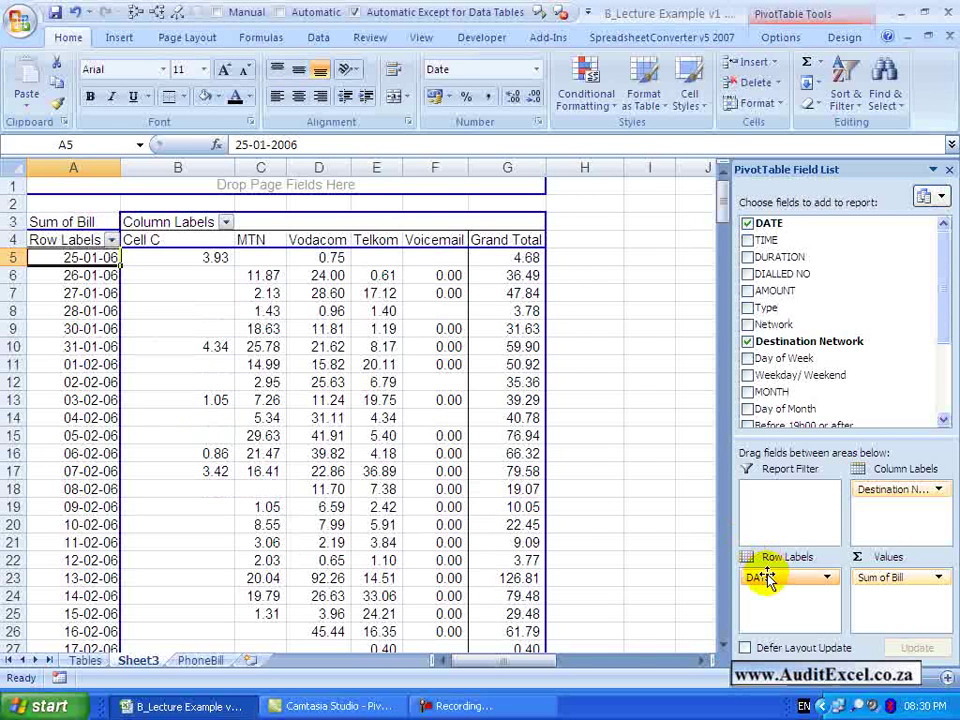
pyautogui.moveTo(762, 578); pyautogui.dragTo(840, 364)
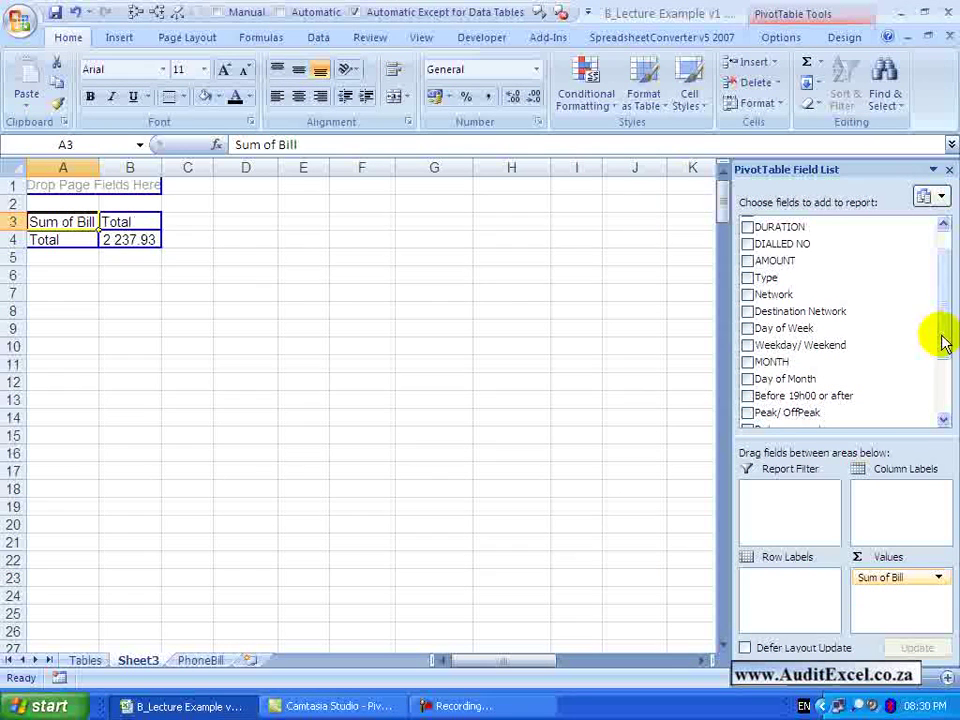
pyautogui.moveTo(943, 336); pyautogui.dragTo(939, 381)
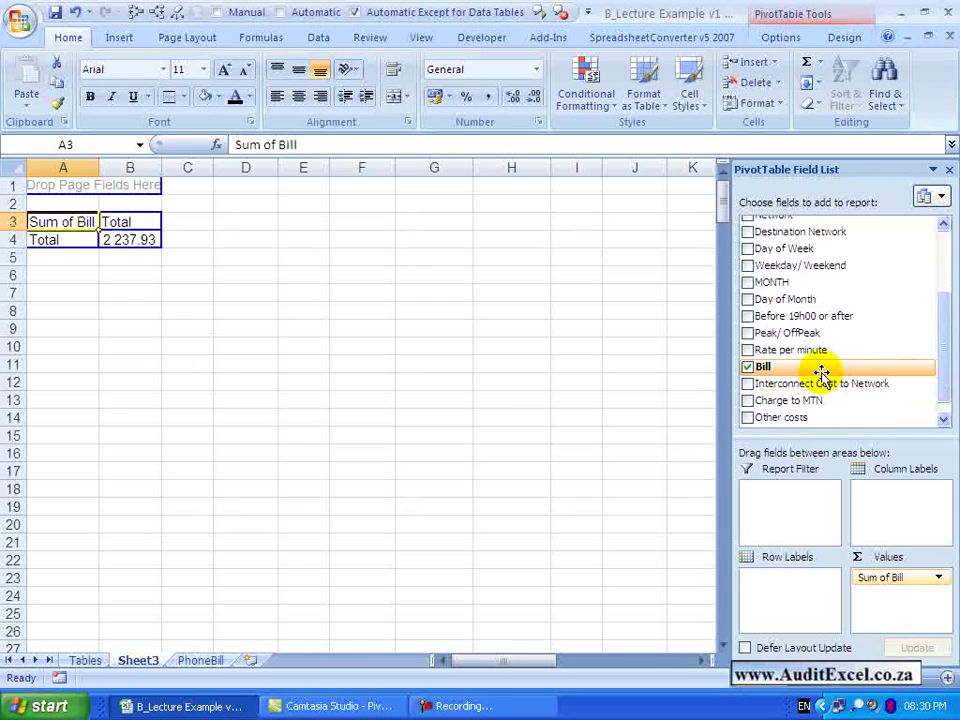
# Step: Add Bill as the row field, then check a few bill values and scroll to the larger amounts
pyautogui.moveTo(770, 370); pyautogui.dragTo(782, 577)
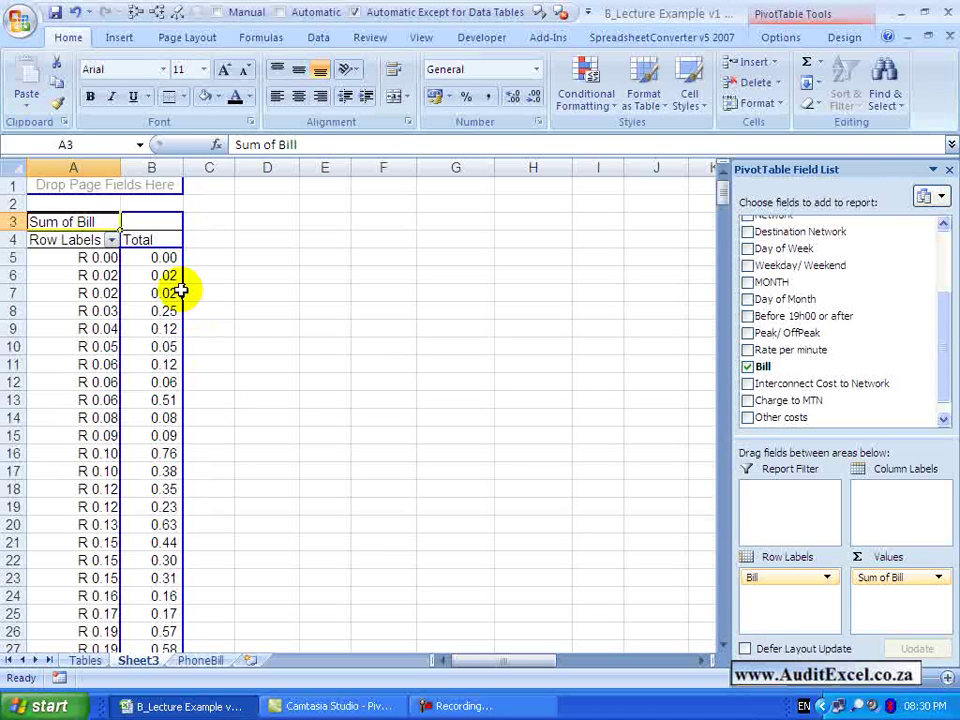
pyautogui.click(90, 275)
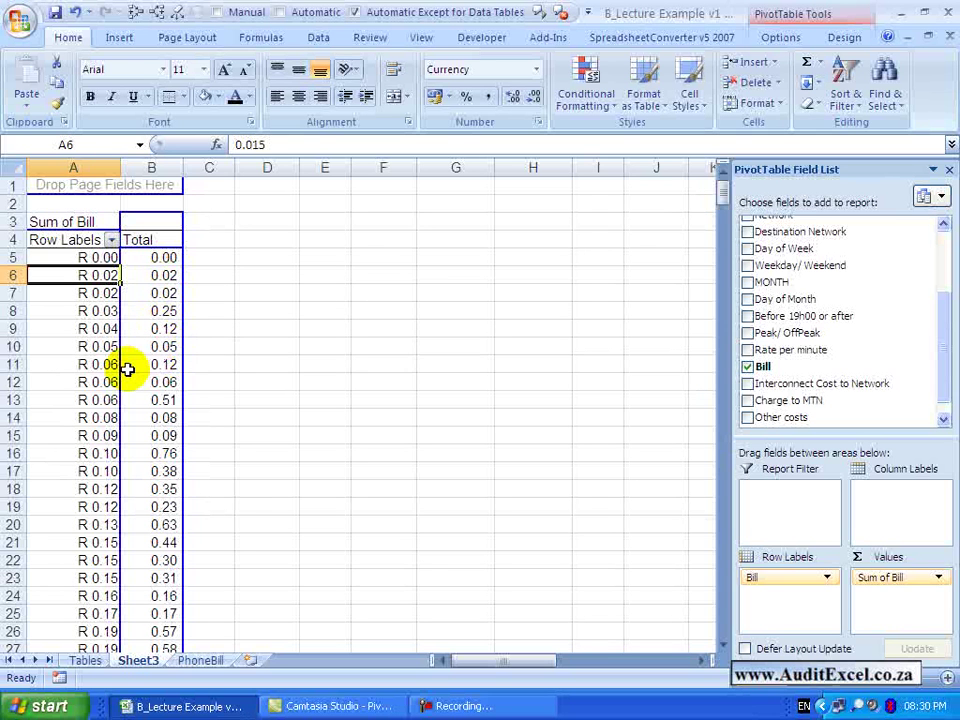
pyautogui.click(92, 366)
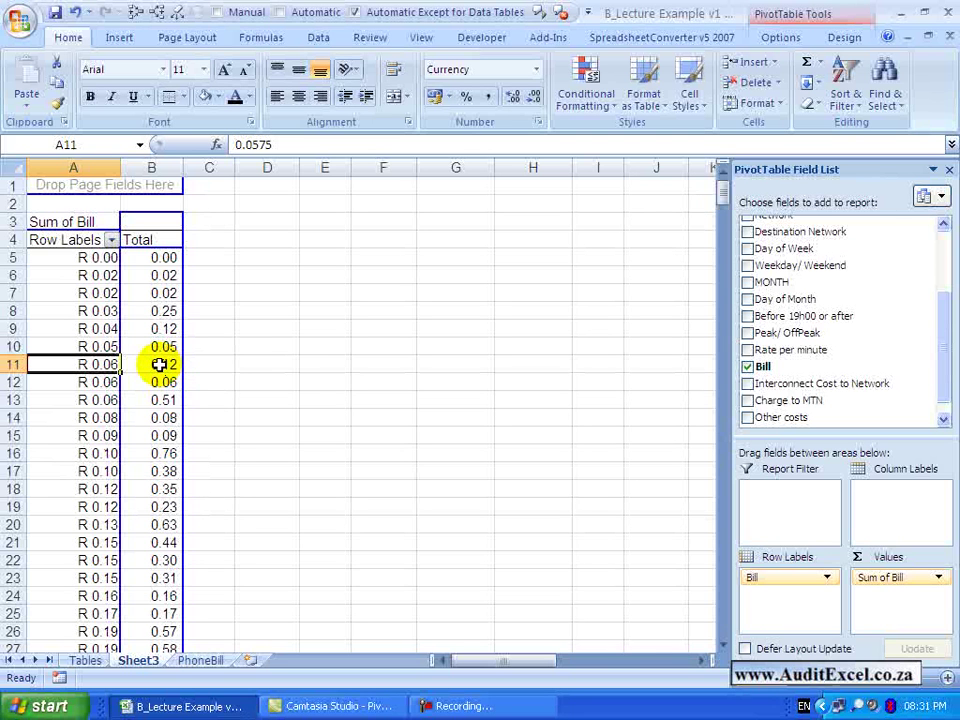
pyautogui.click(722, 600)
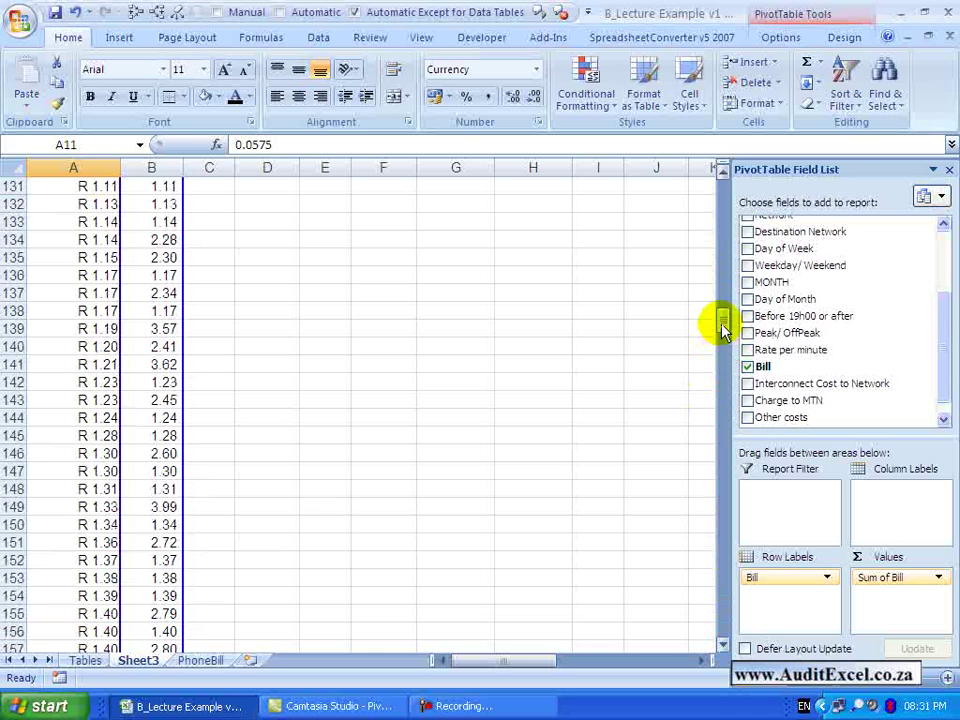
pyautogui.moveTo(722, 330); pyautogui.dragTo(722, 190)
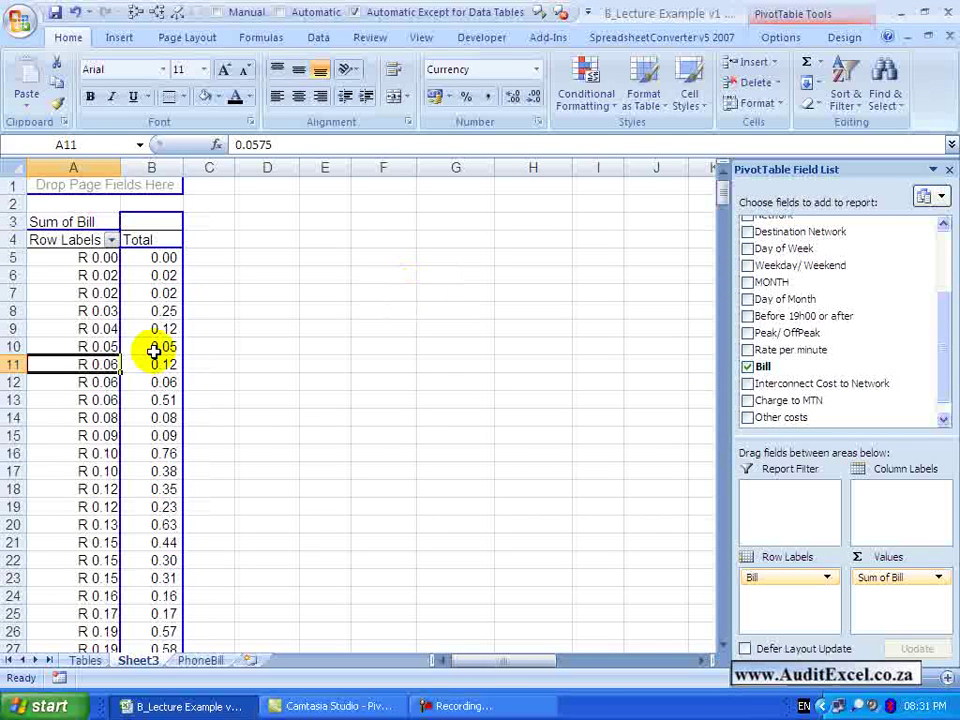
# Step: Group the Bill rows starting at 0, ending at 30, by 5, giving bands 0-5 through >30
pyautogui.rightClick(80, 328)
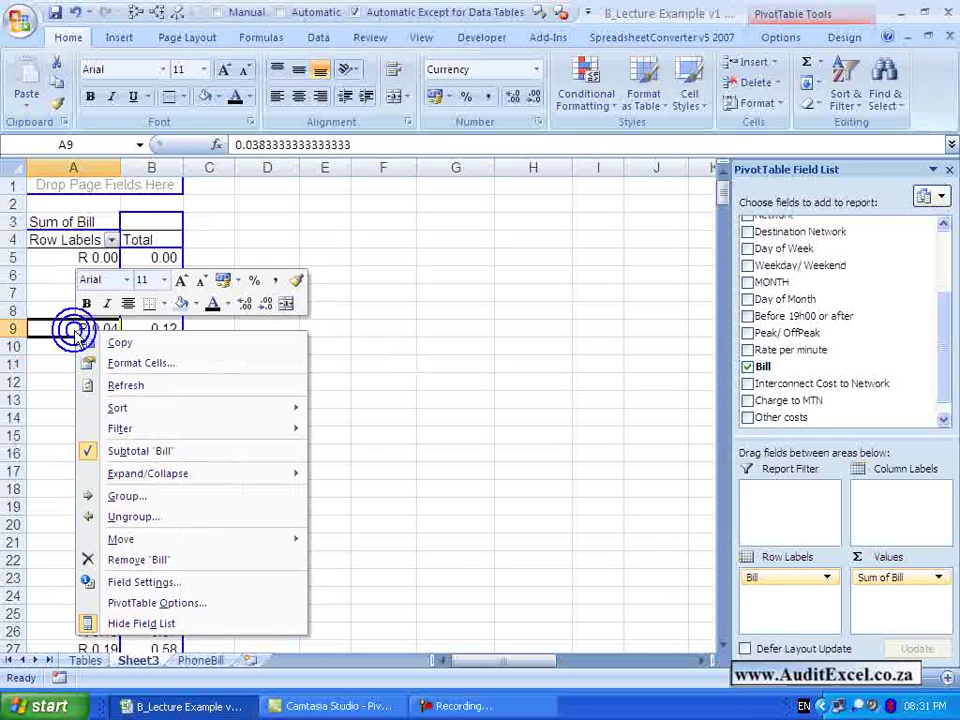
pyautogui.click(121, 494)
pyautogui.moveTo(120, 421); pyautogui.dragTo(267, 263)
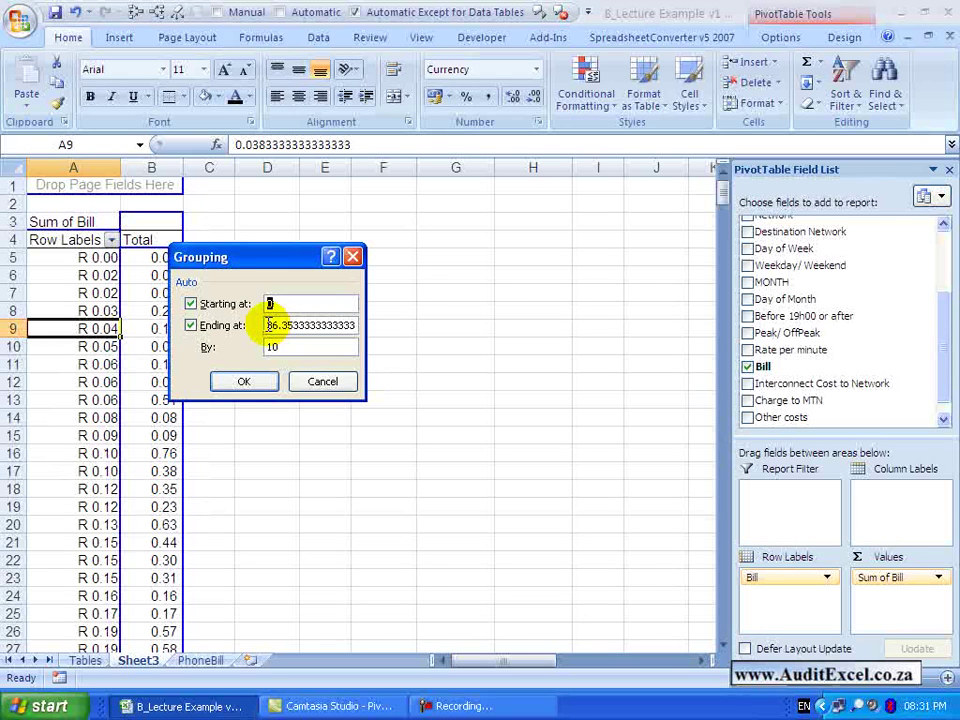
pyautogui.moveTo(268, 325); pyautogui.dragTo(360, 327)
pyautogui.write('30')
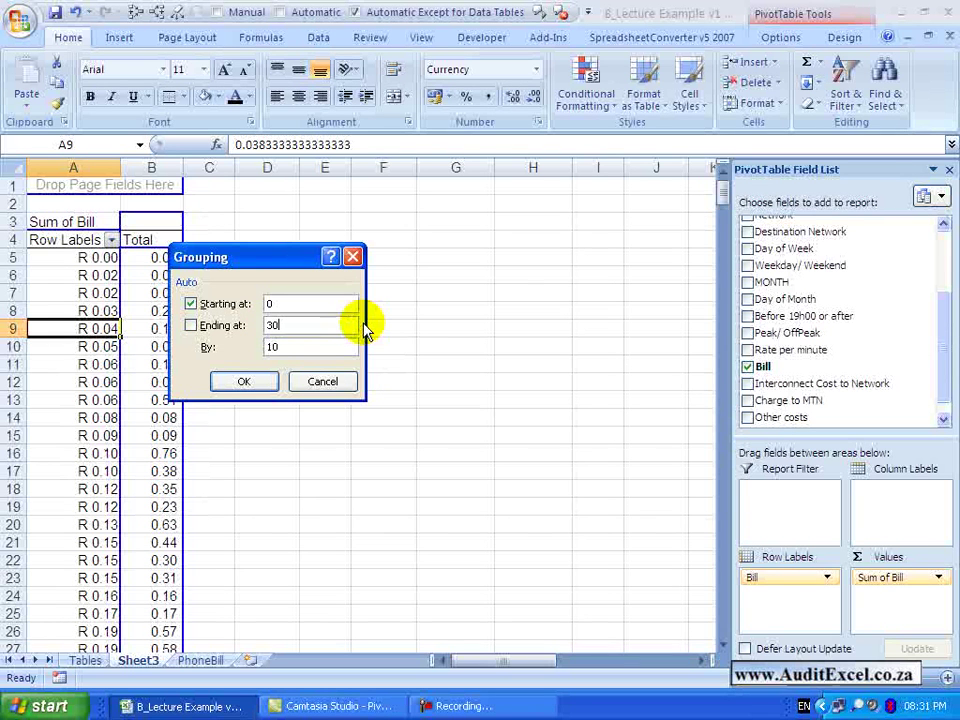
pyautogui.doubleClick(285, 347)
pyautogui.write('5')
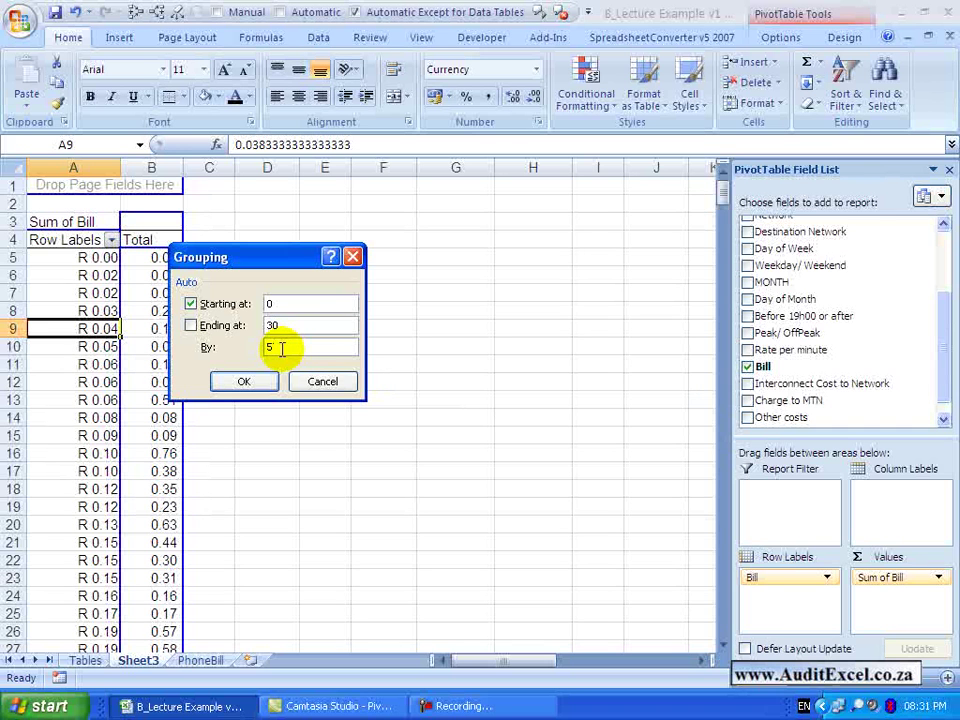
pyautogui.click(250, 381)
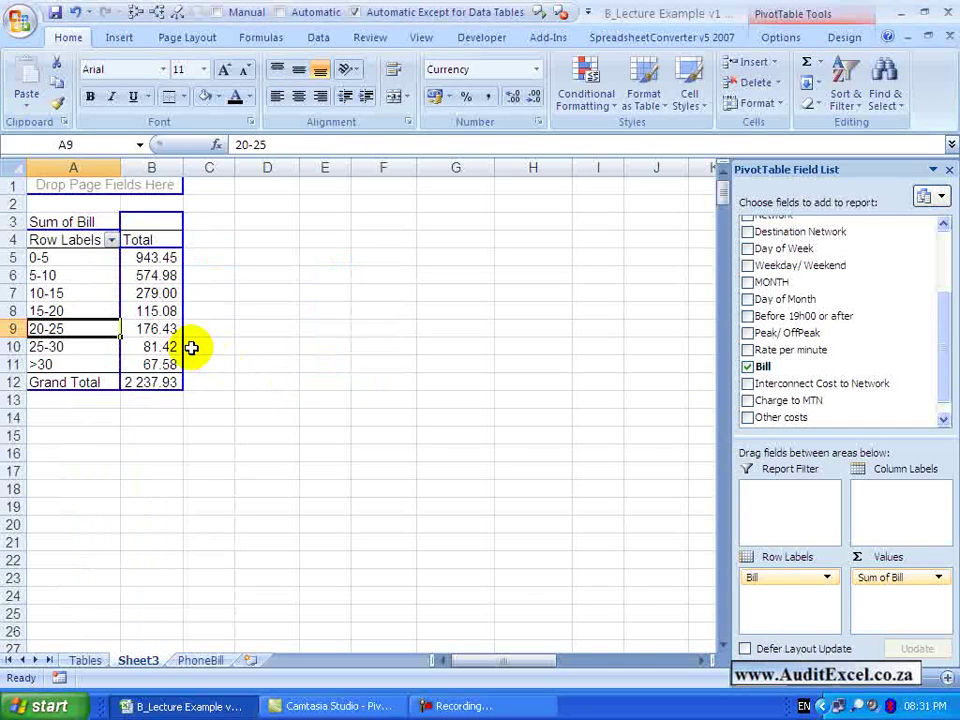
pyautogui.moveTo(124, 330)
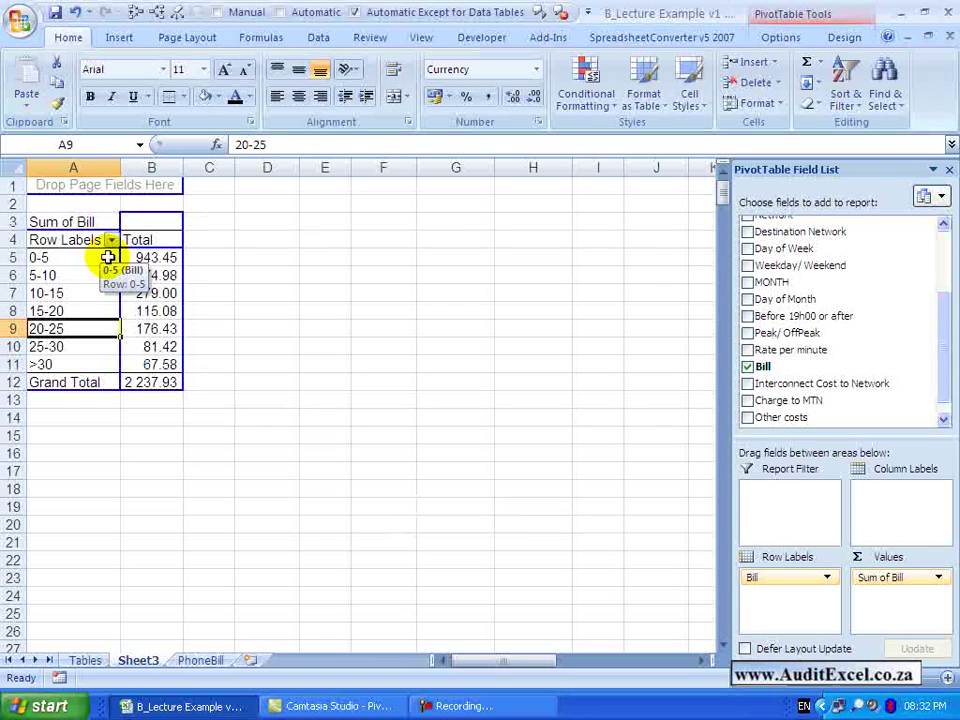
pyautogui.moveTo(171, 252)
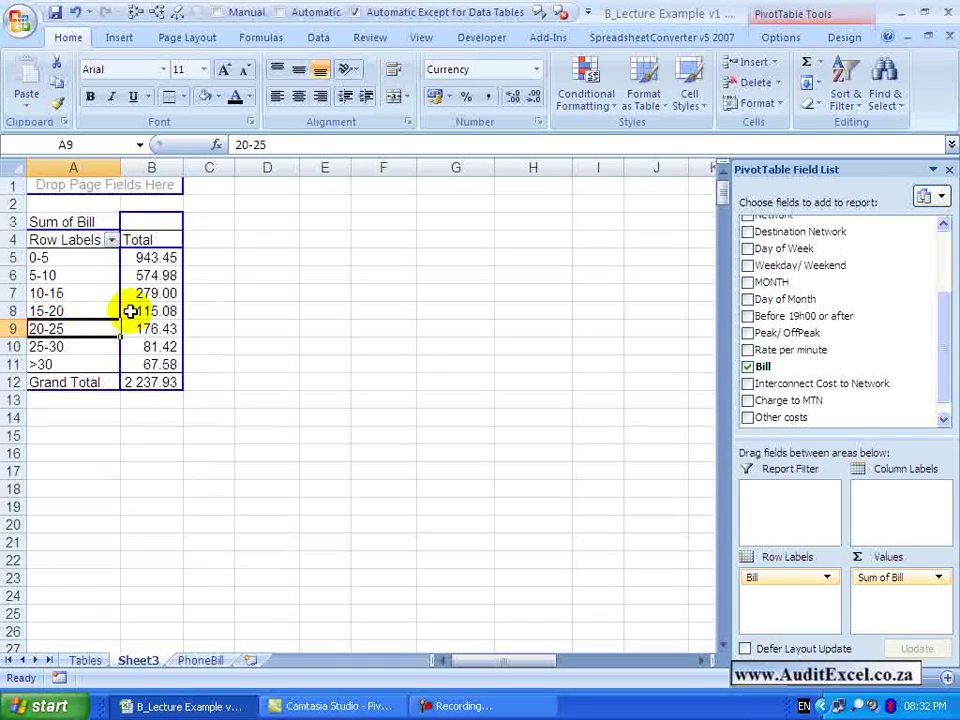
pyautogui.moveTo(172, 311)
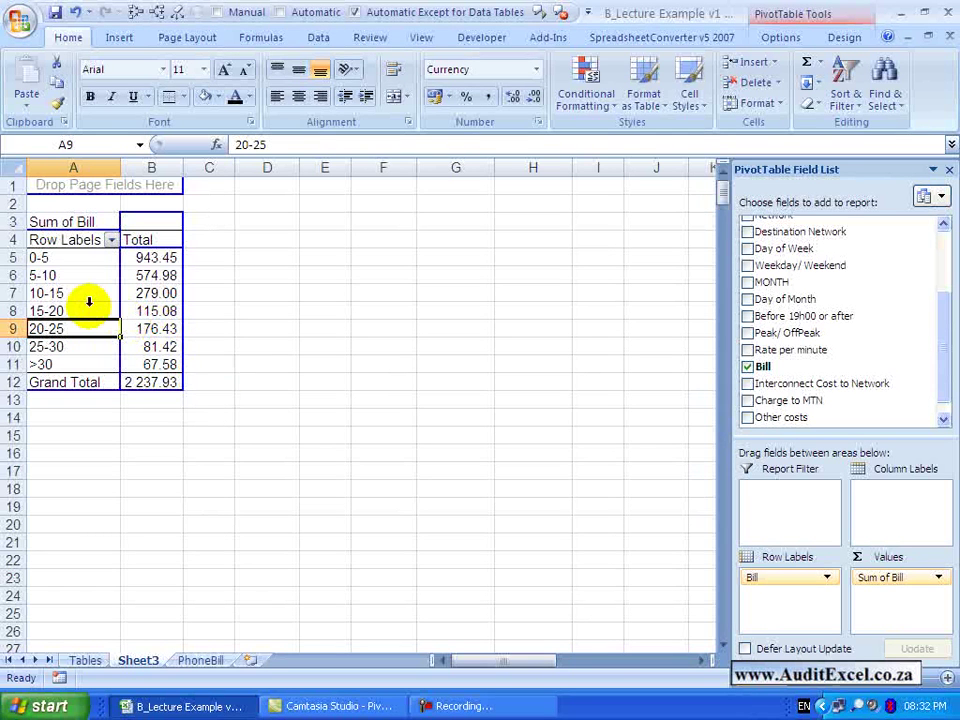
# Step: Check the 5-10 band's Grouping settings, cancel without changes, and reopen its right-click menu
pyautogui.rightClick(45, 275)
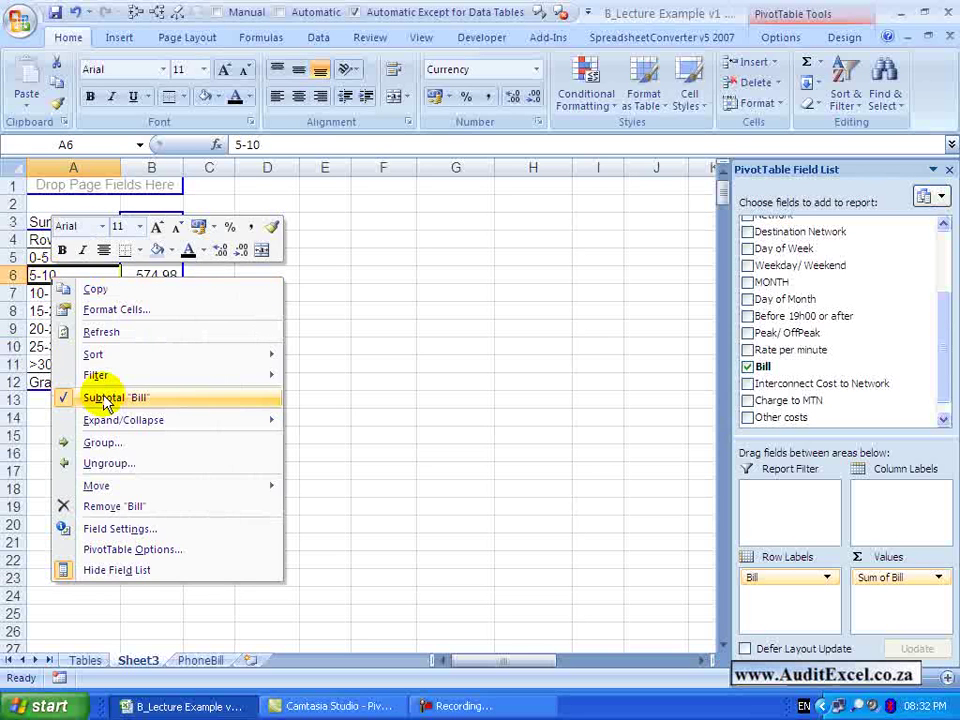
pyautogui.click(88, 443)
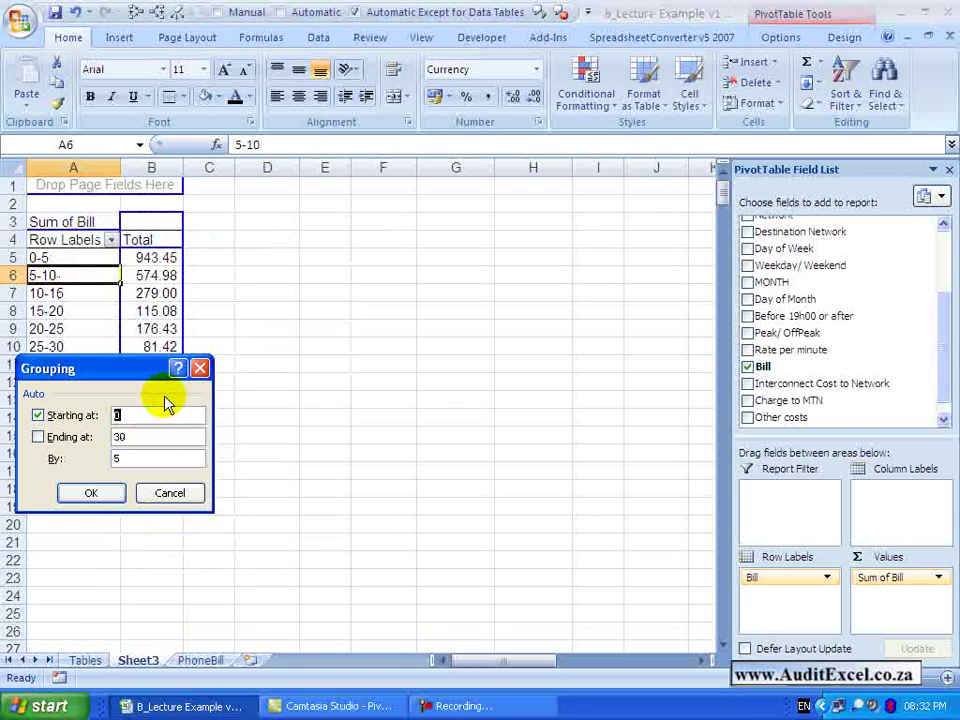
pyautogui.click(167, 495)
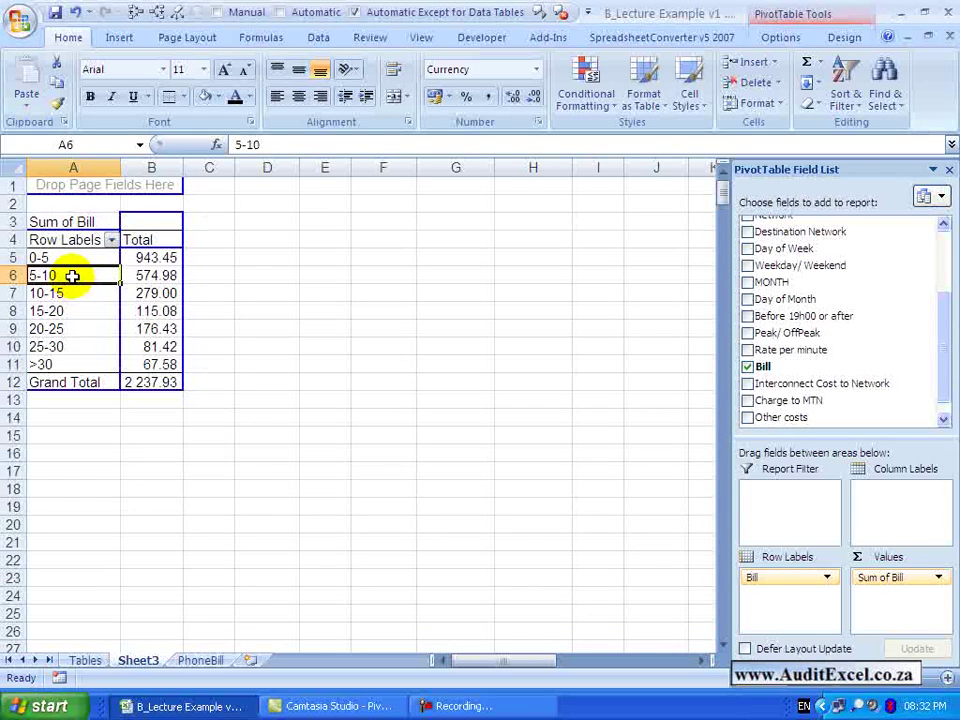
pyautogui.rightClick(75, 275)
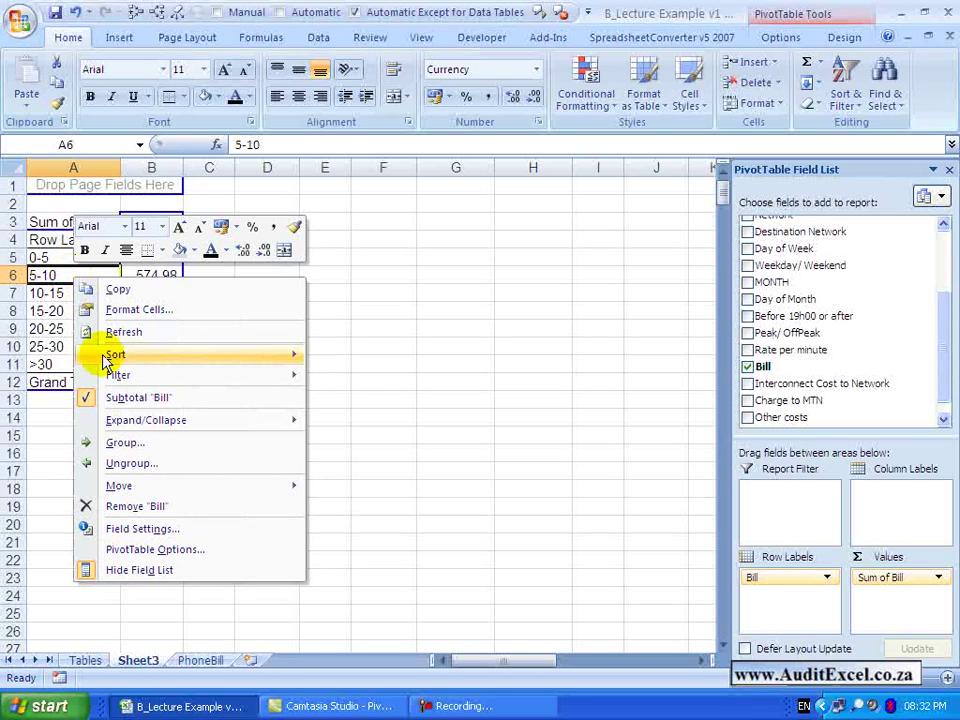